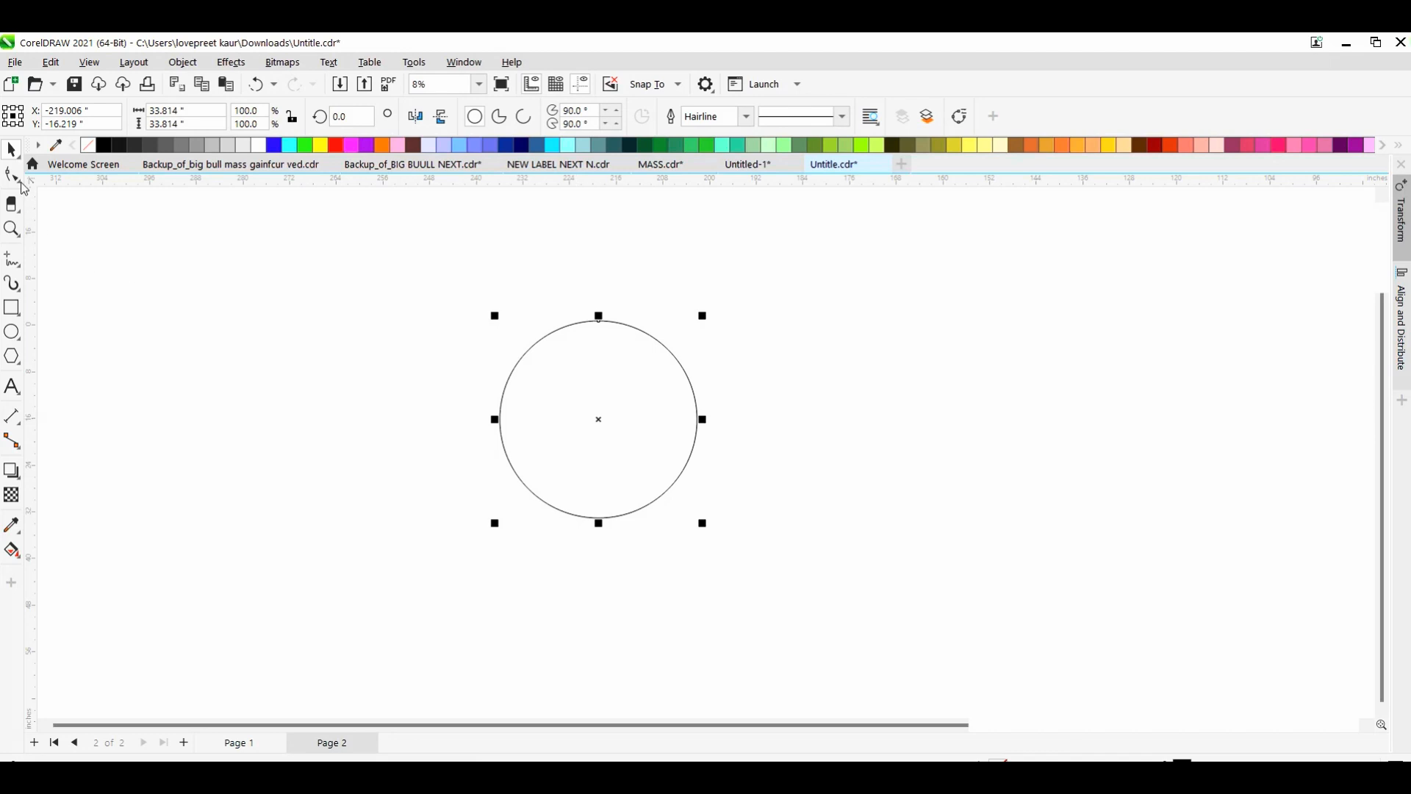
- Pull the circle's top node straight upward to stretch the circle into an egg shape
left_click(18, 178)
left_click_drag(451, 258, 663, 379)
left_click_drag(599, 323, 597, 259)
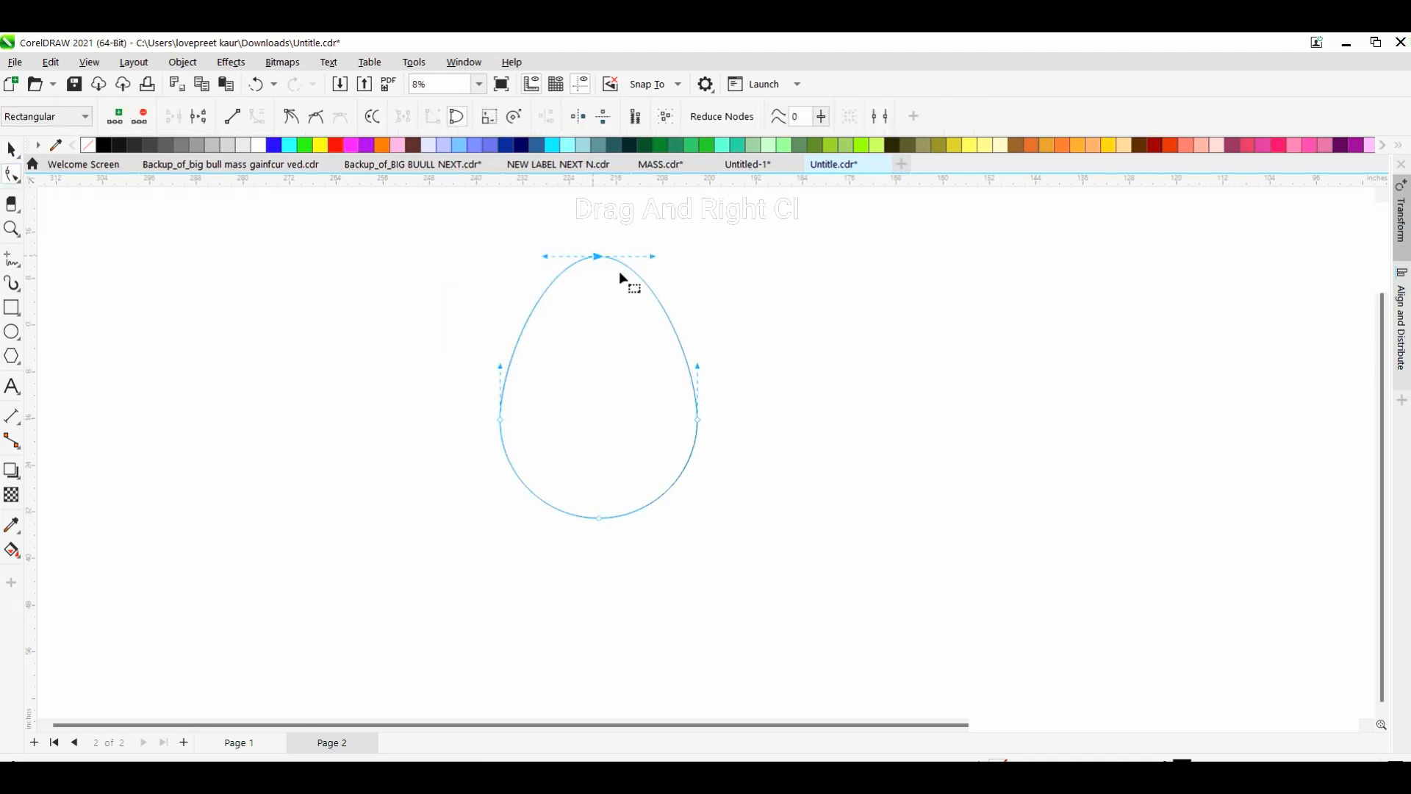
- Place a horizontal guideline across the upper part of the egg shape, at about y = -0.6 inches
scroll(600, 244, "up", 1)
left_click_drag(599, 187, 611, 307)
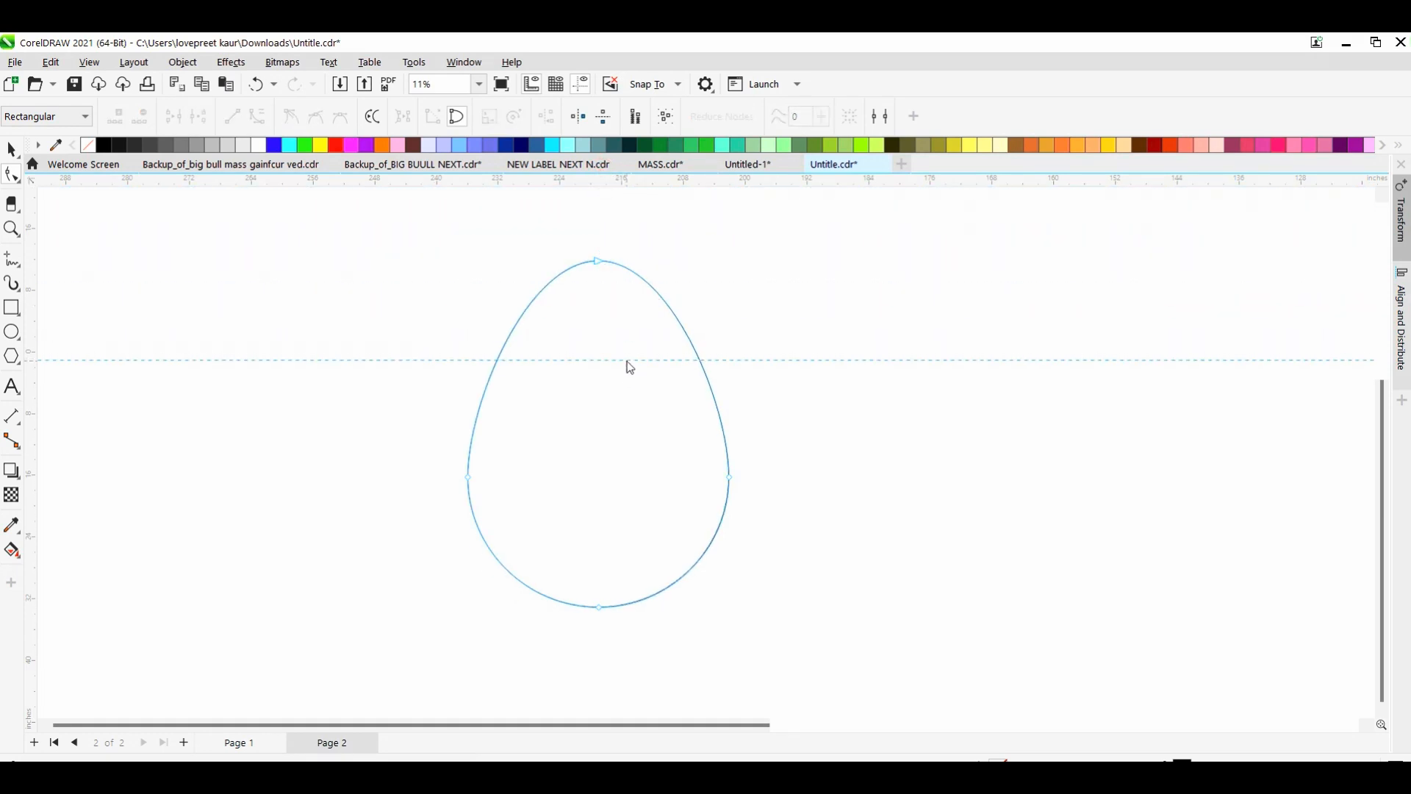
left_click_drag(627, 361, 623, 356)
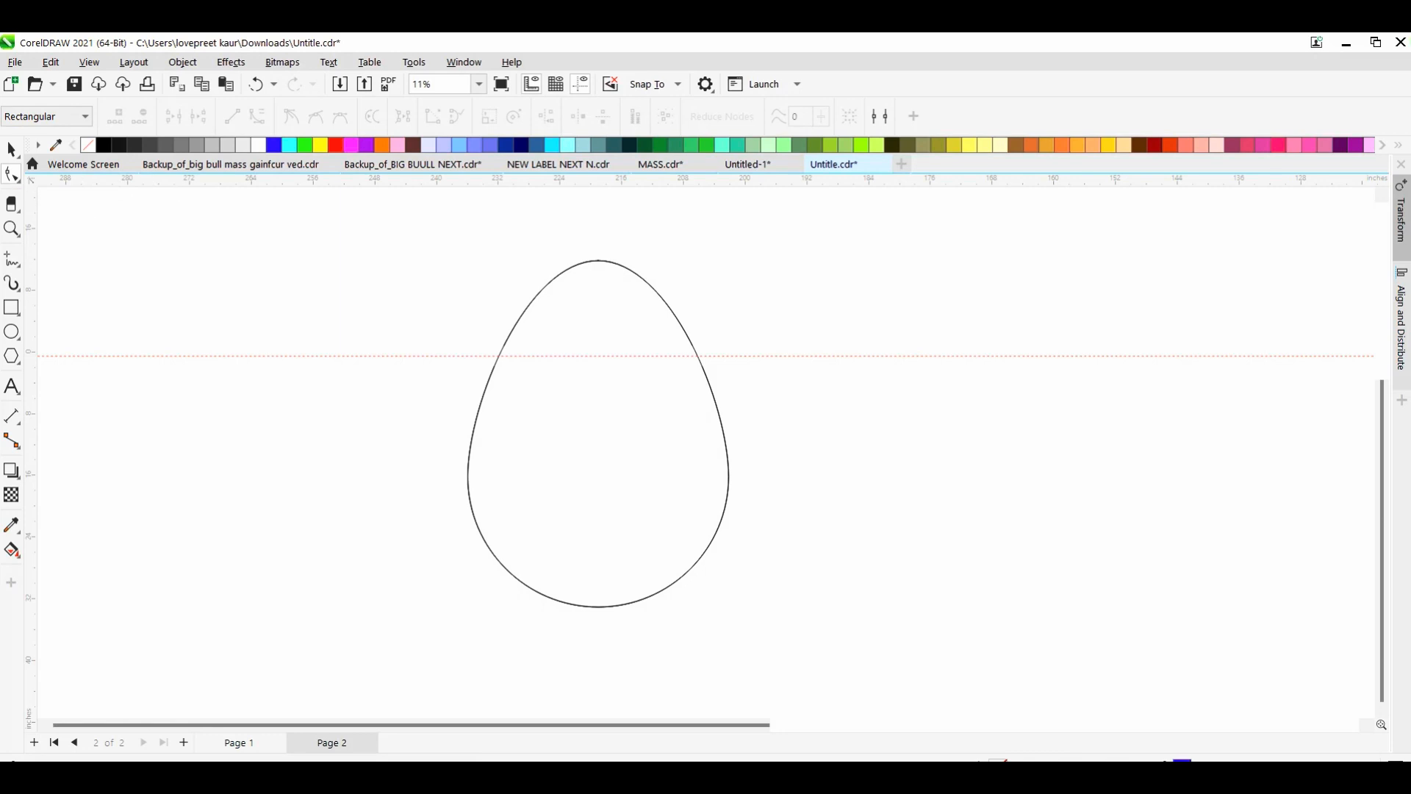
left_click(660, 360)
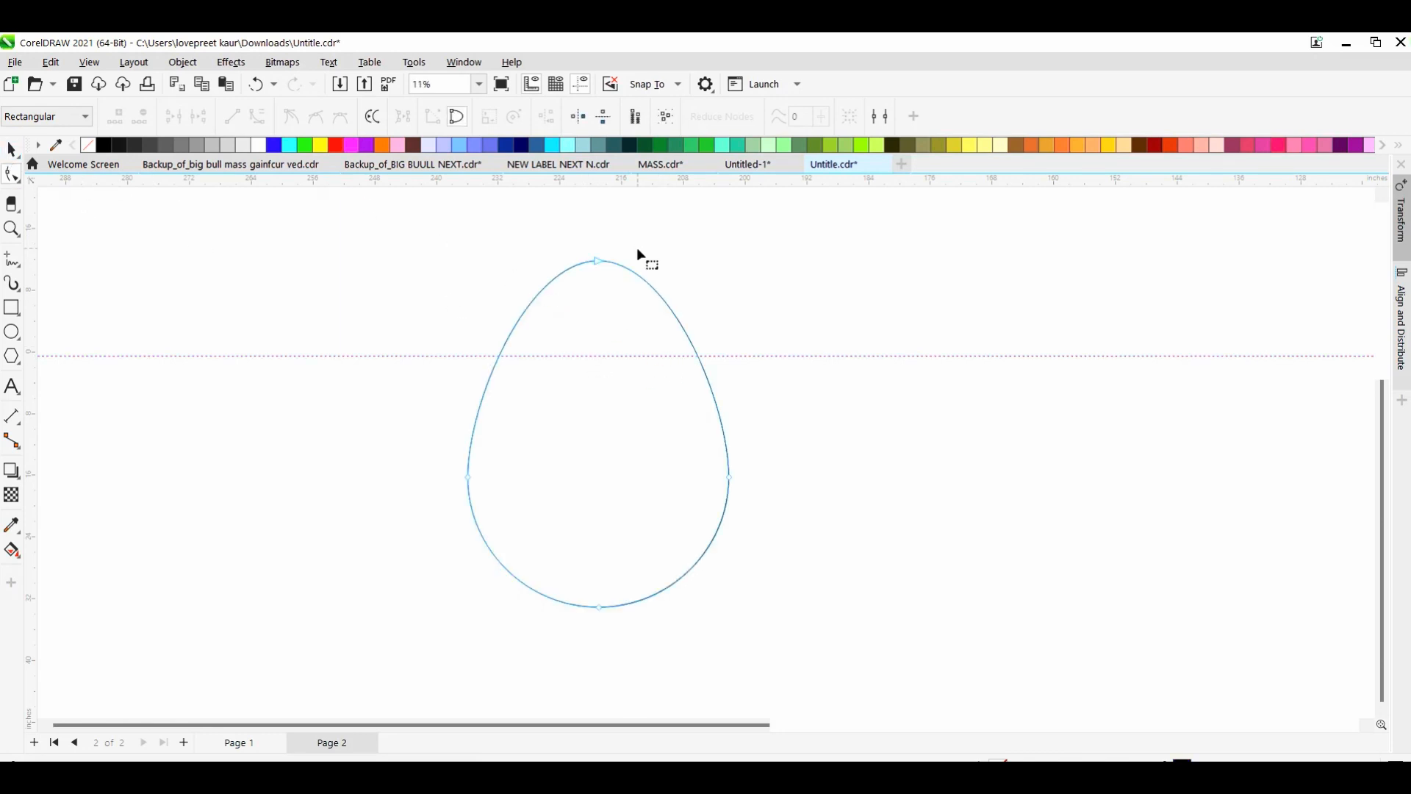
- Bend both curve handles of the top node down to the guideline to form a pointed teardrop
left_click(599, 260)
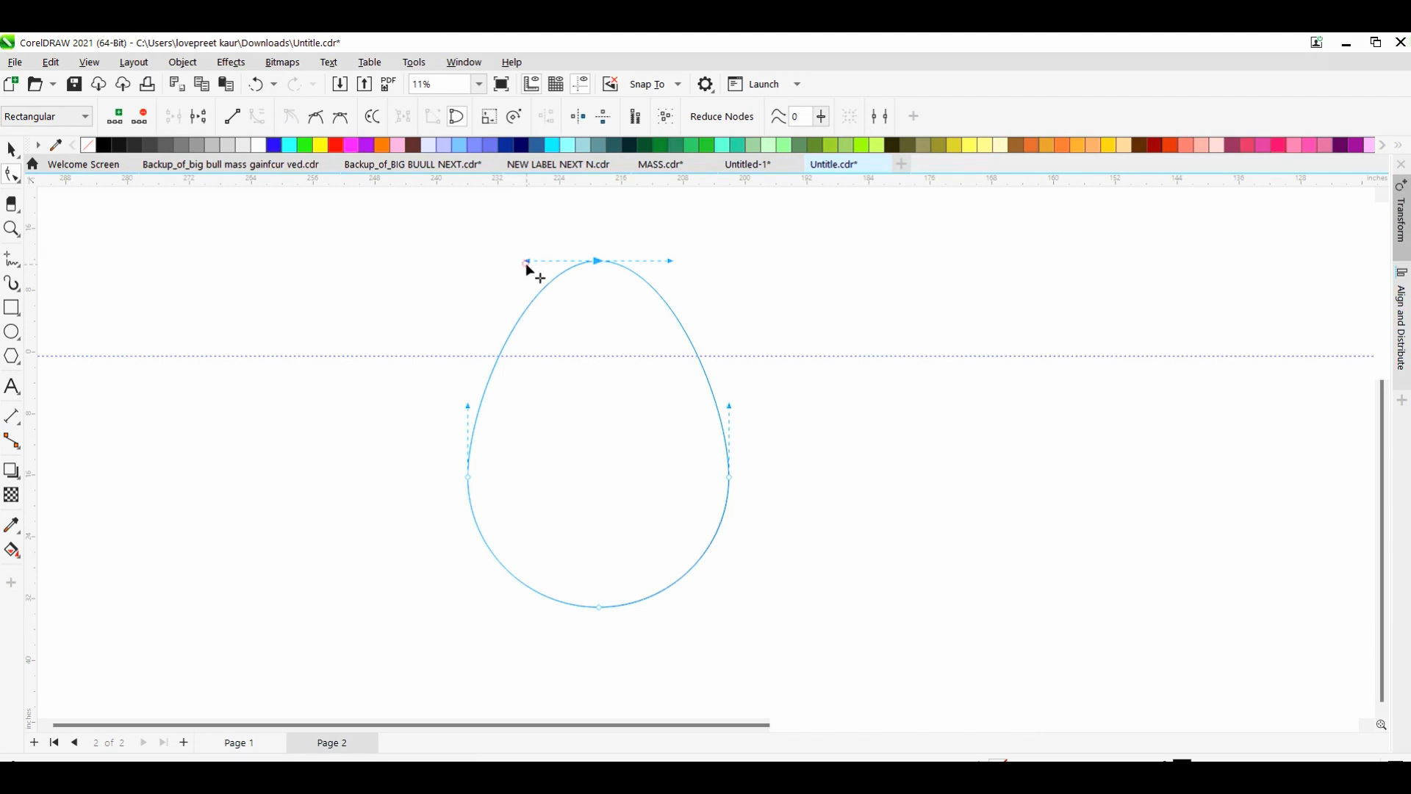
left_click_drag(526, 265, 500, 355)
left_click_drag(669, 260, 696, 371)
left_click(725, 291)
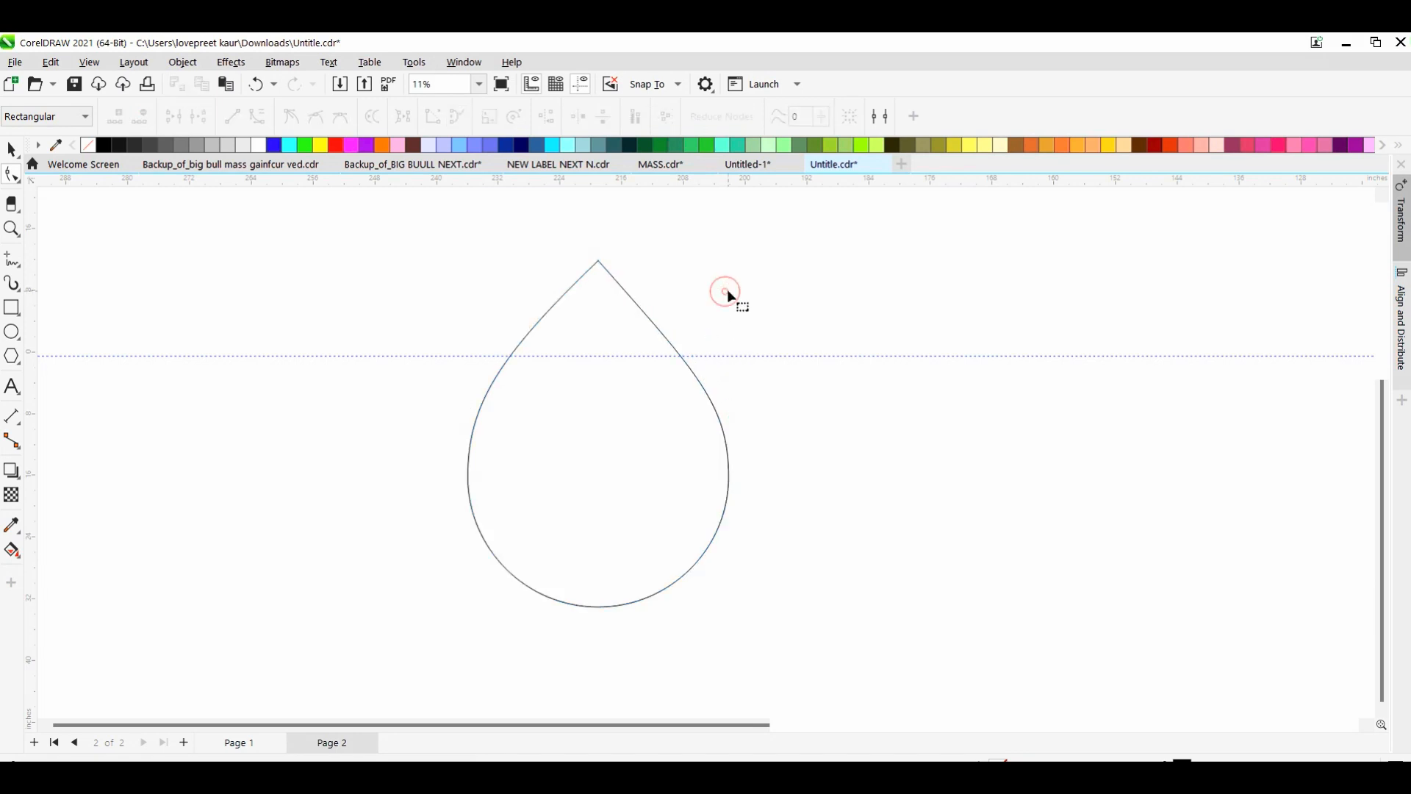
- Delete the horizontal guideline and close the guideline settings
left_click(10, 150)
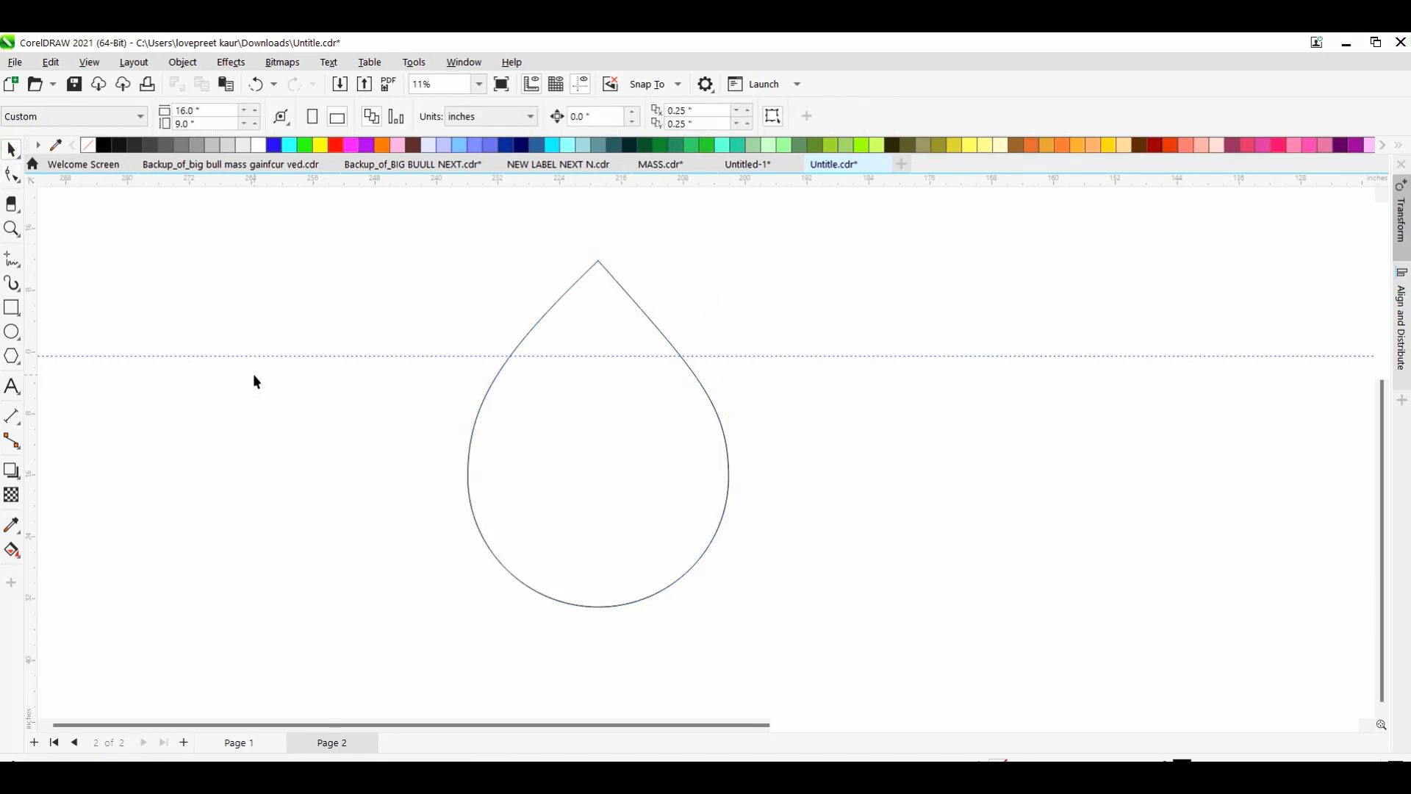
double_click(265, 357)
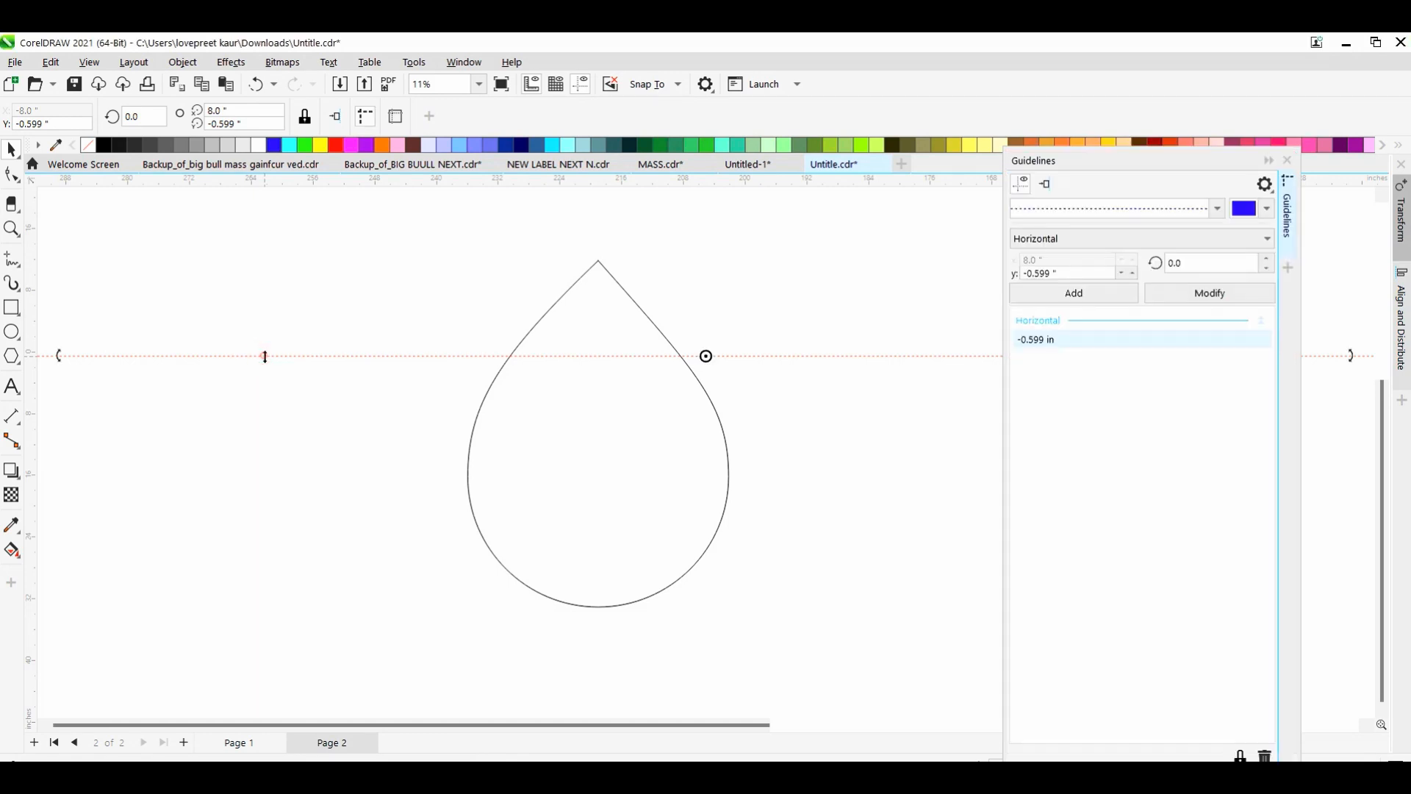
key("Delete")
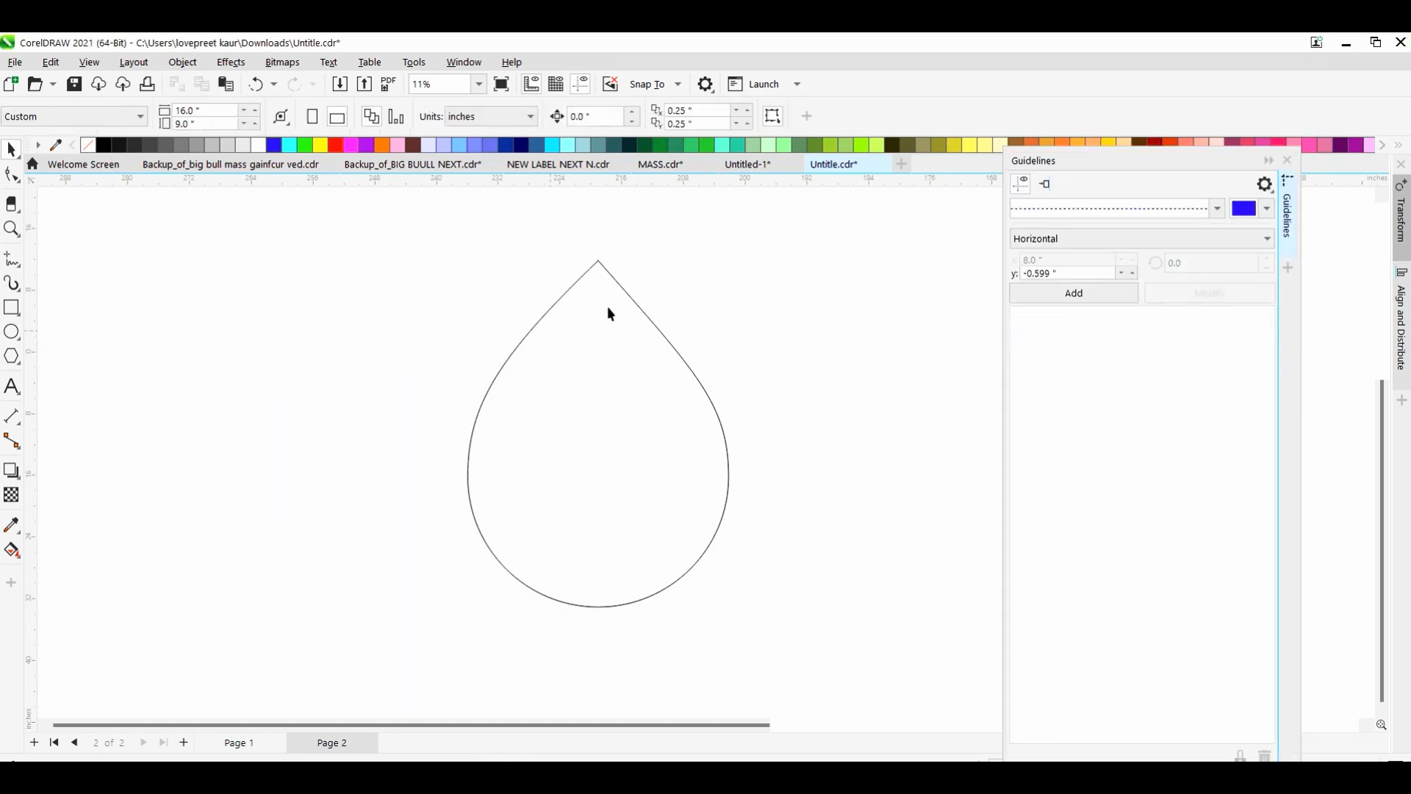
left_click(1287, 184)
left_click(1282, 161)
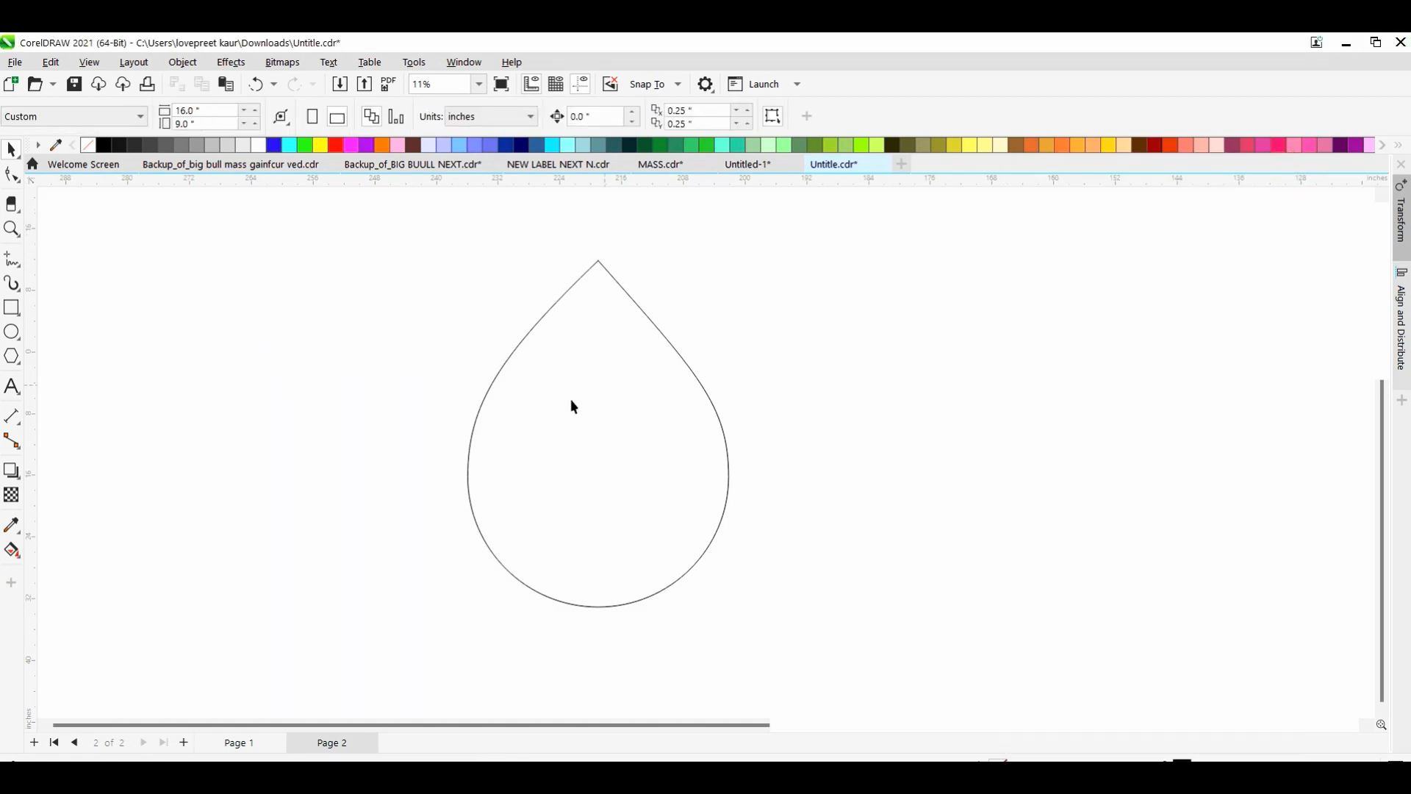
- Lower the top node's left curve handle slightly so the teardrop's two sides match
left_click(527, 412)
double_click(526, 393)
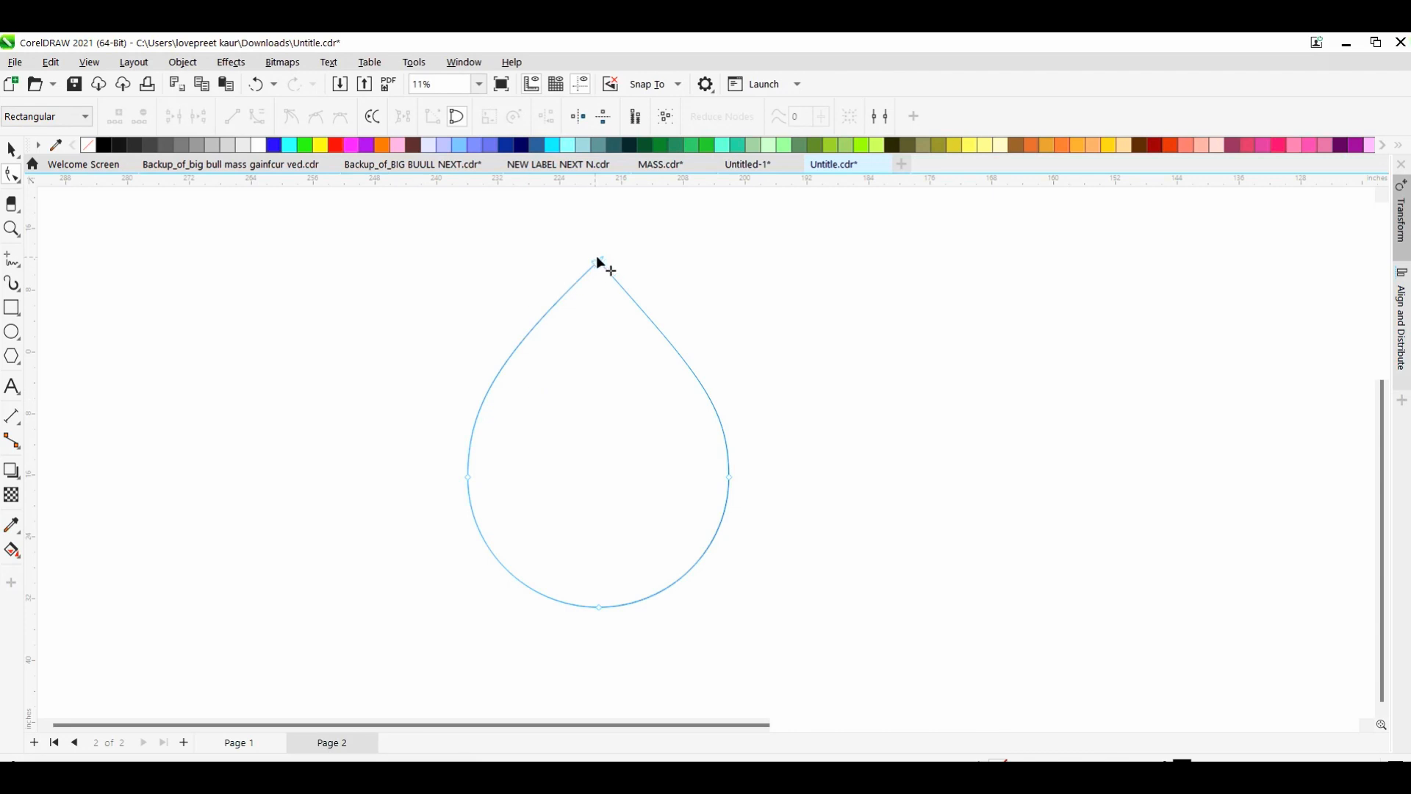
left_click(598, 262)
left_click_drag(502, 358, 497, 368)
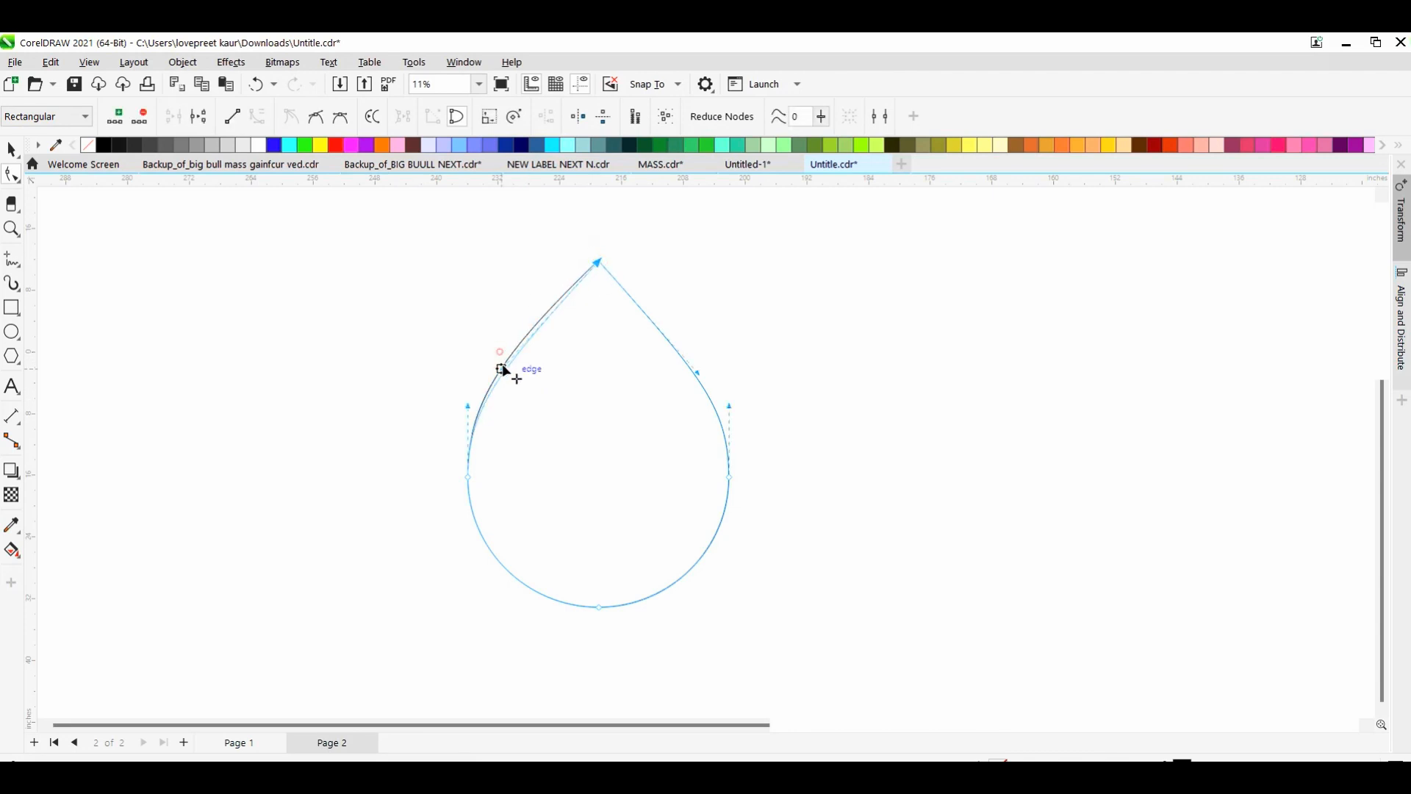
left_click(482, 324)
left_click(572, 357)
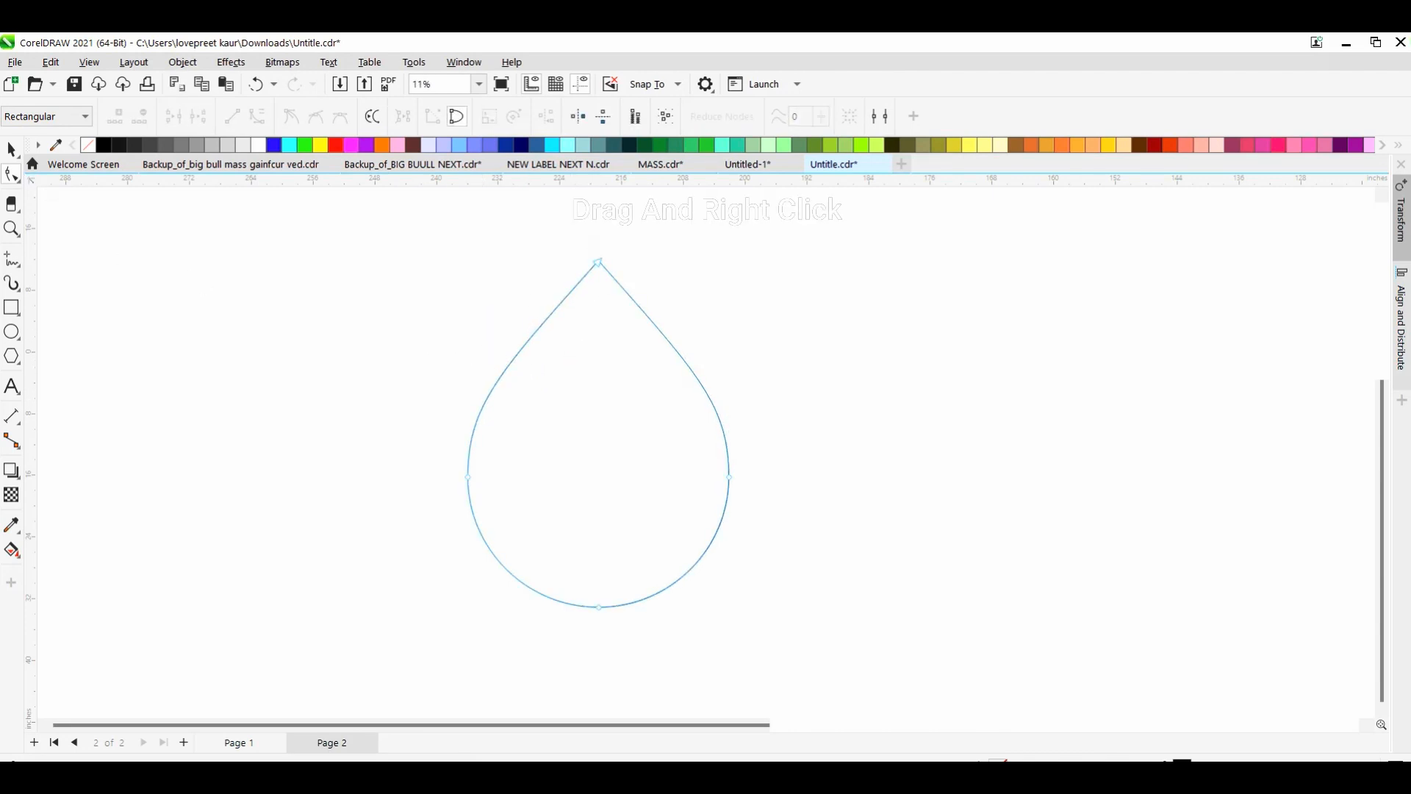
- Scale the teardrop to about 20.7 by 27.5 inches, move it left, and put its rotation centre on its bottom node
left_click(11, 150)
scroll(165, 280, "down", 1)
left_click_drag(597, 262, 583, 318)
left_click(497, 384)
left_click_drag(497, 385, 292, 369)
scroll(218, 363, "up", 1)
left_click(344, 348)
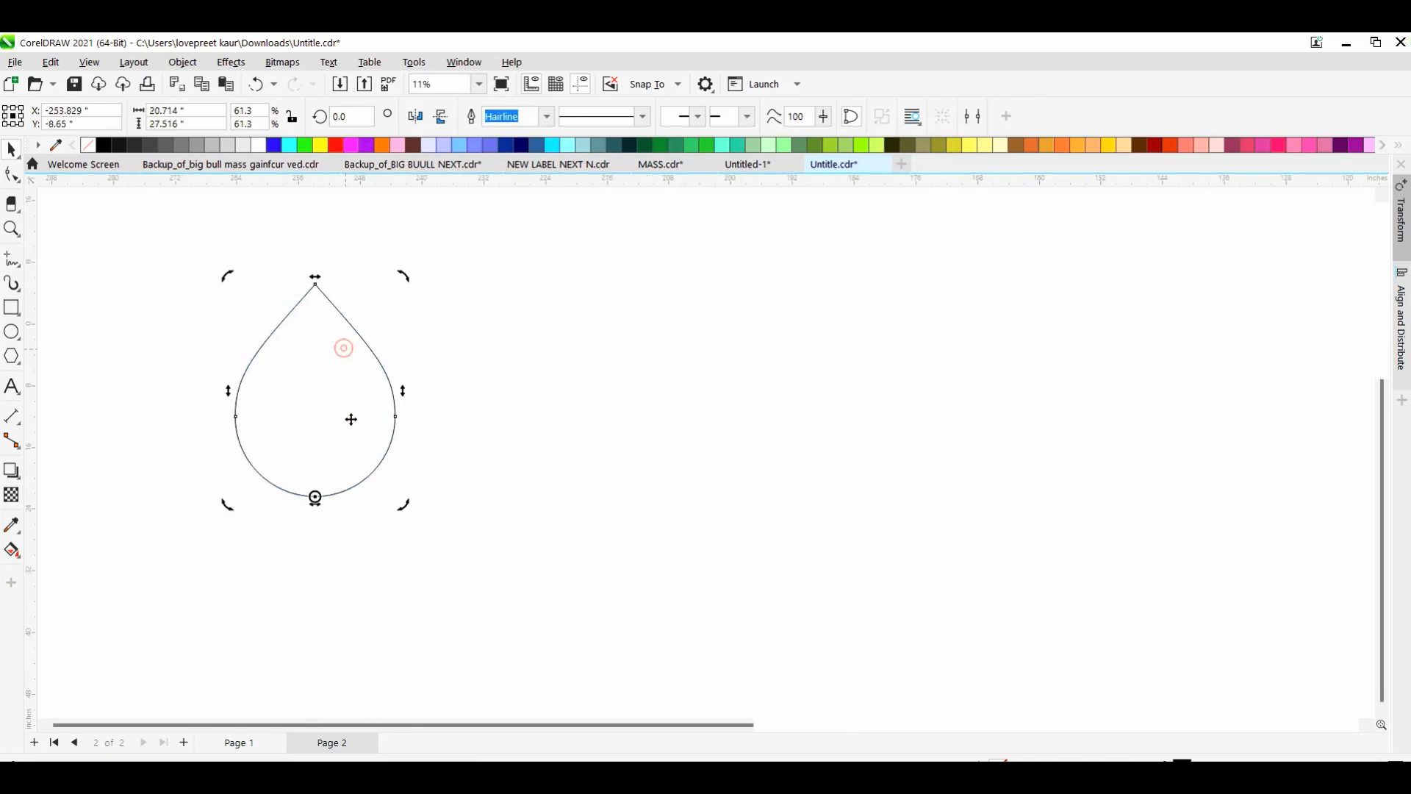
- Create seven copies of the teardrop rotated clockwise around its bottom node, about 21 degrees apart
left_click_drag(402, 282, 459, 338)
key("ctrl+r")
key("ctrl+r")
key("ctrl+r")
key("ctrl+r")
key("ctrl+r")
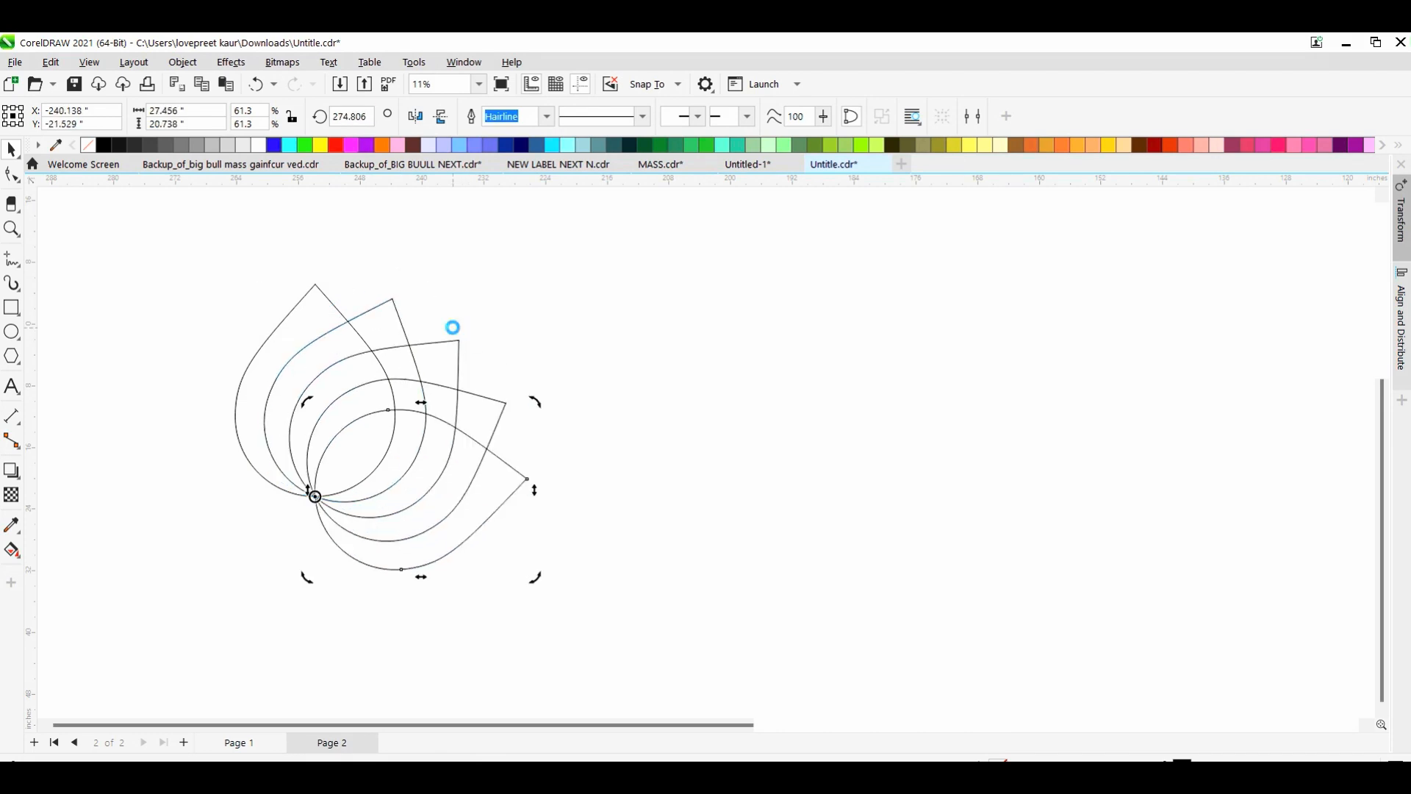
key("ctrl+r")
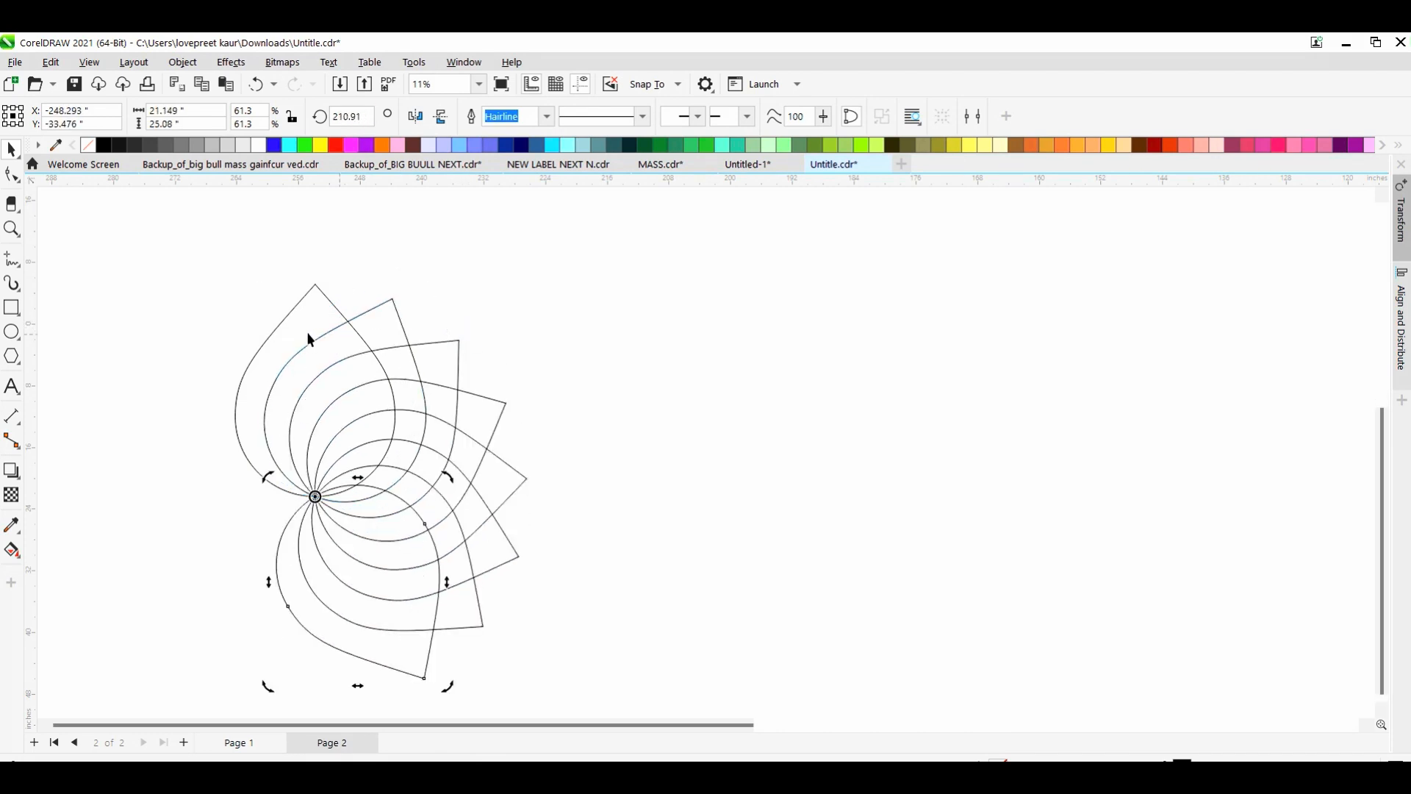
- Smart Fill every second stripe inside the original teardrop with blue, giving four filled stripes
left_click(14, 551)
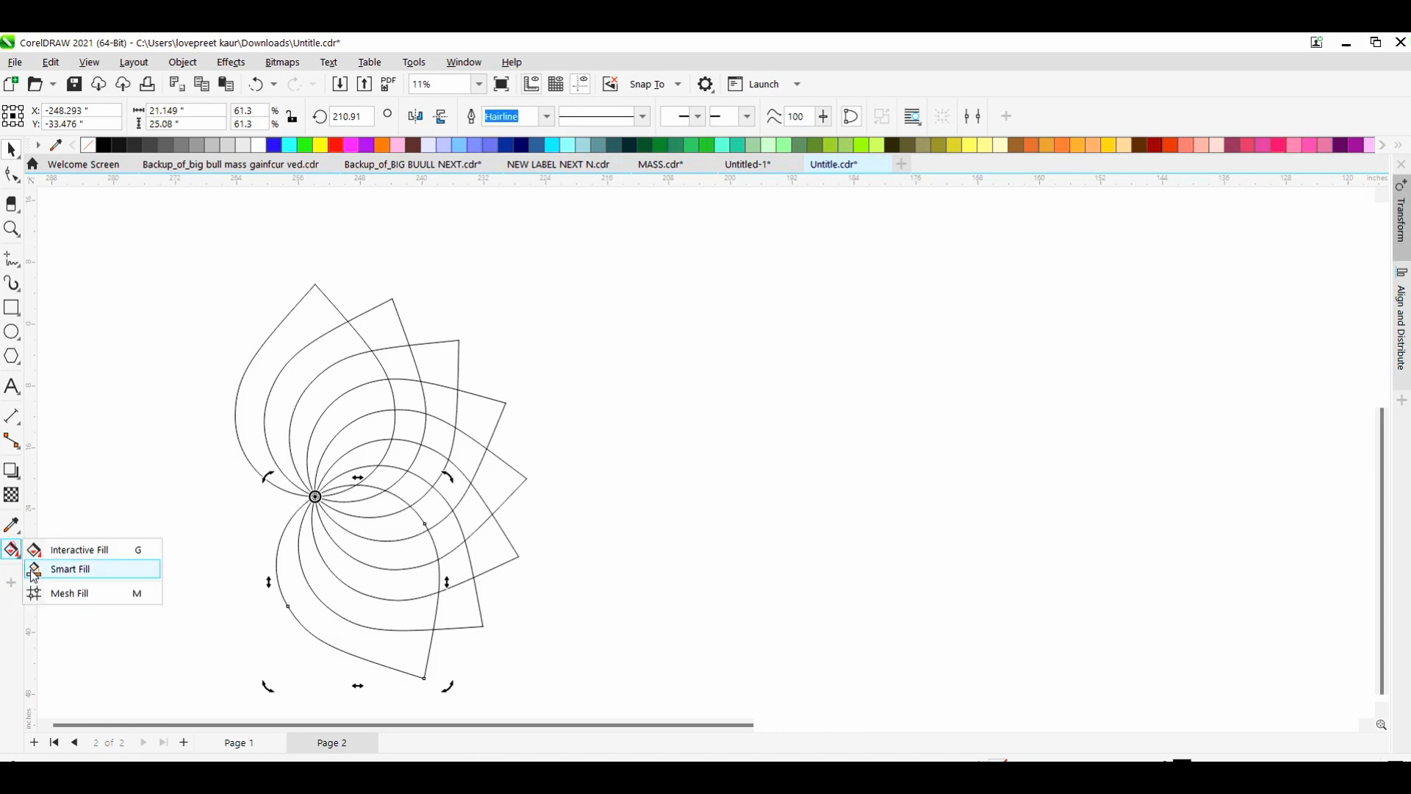
left_click(55, 567)
left_click(270, 351)
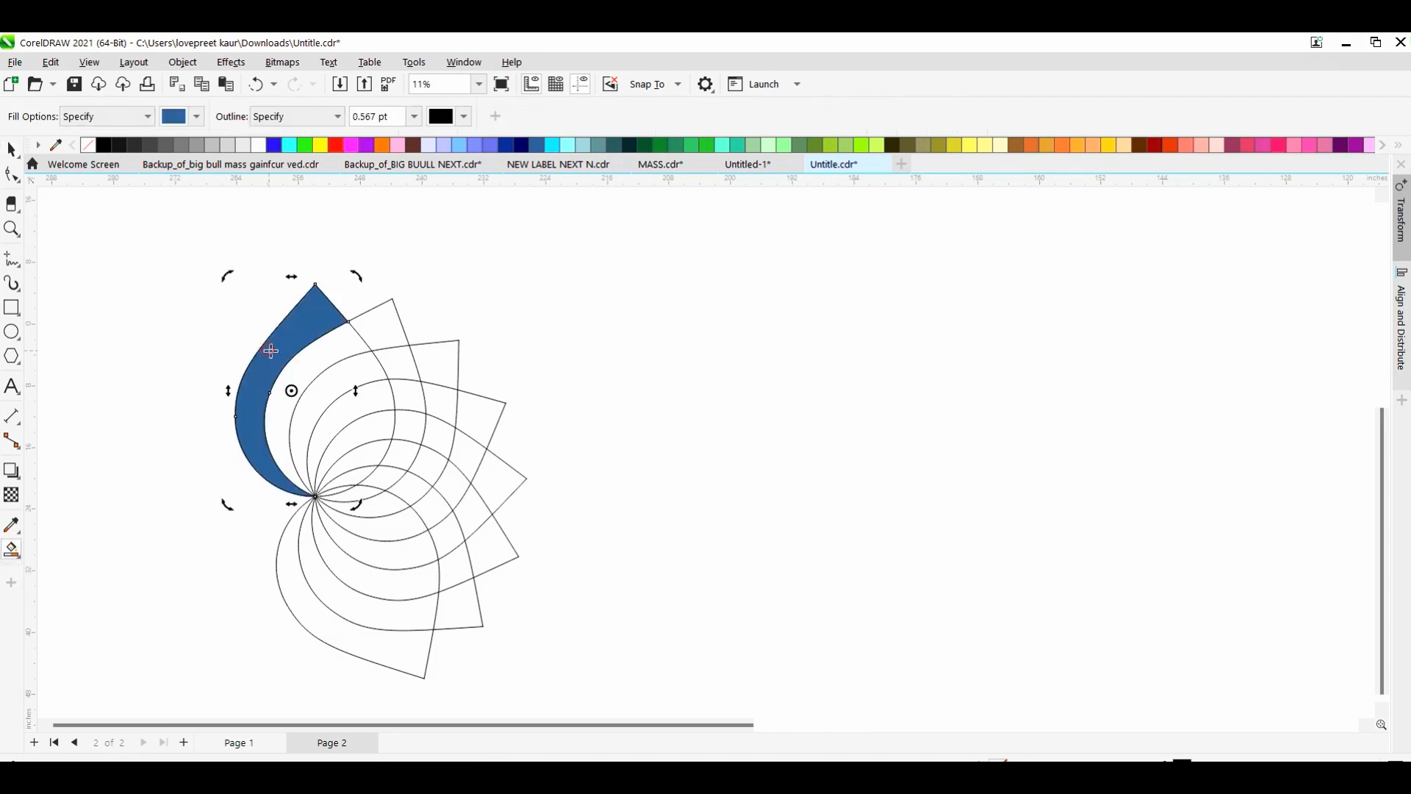
left_click(335, 370)
left_click(362, 432)
left_click(349, 479)
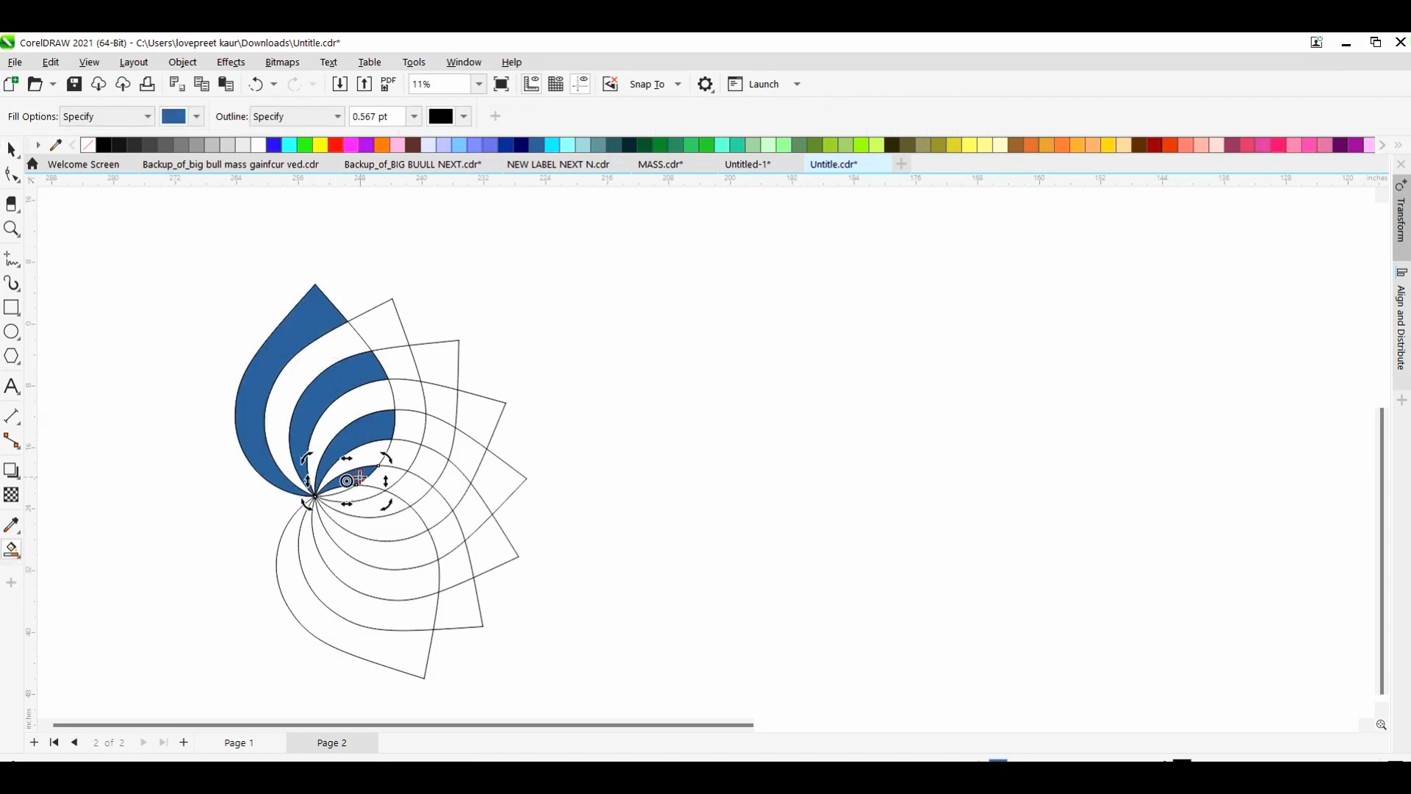
scroll(324, 500, "up", 2)
scroll(384, 493, "down", 1)
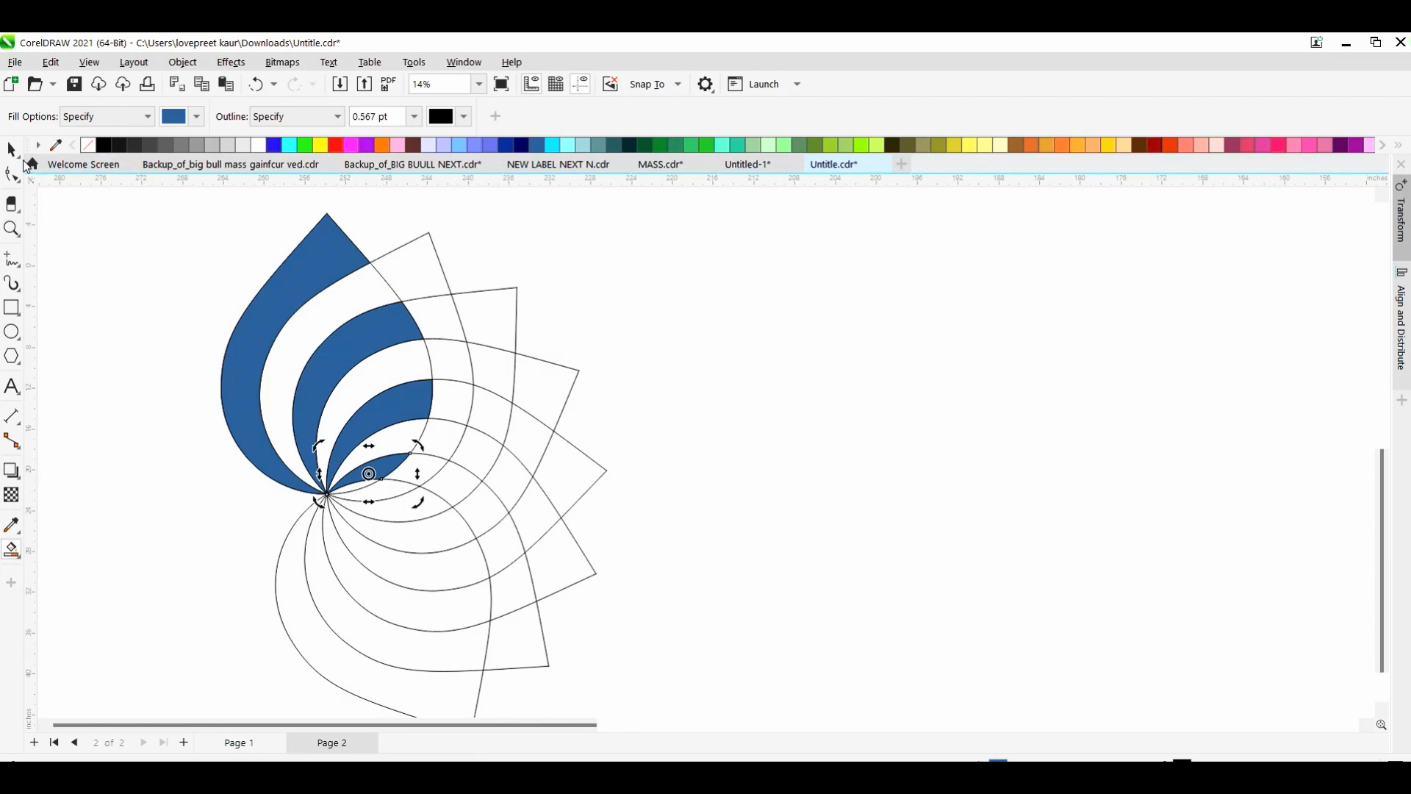
- Move the striped teardrop away from the rotated copies and delete the leftover copies
left_click(11, 151)
scroll(520, 407, "down", 2)
left_click_drag(292, 274, 478, 471)
left_click_drag(434, 408, 268, 412)
left_click_drag(331, 283, 614, 639)
key("Delete")
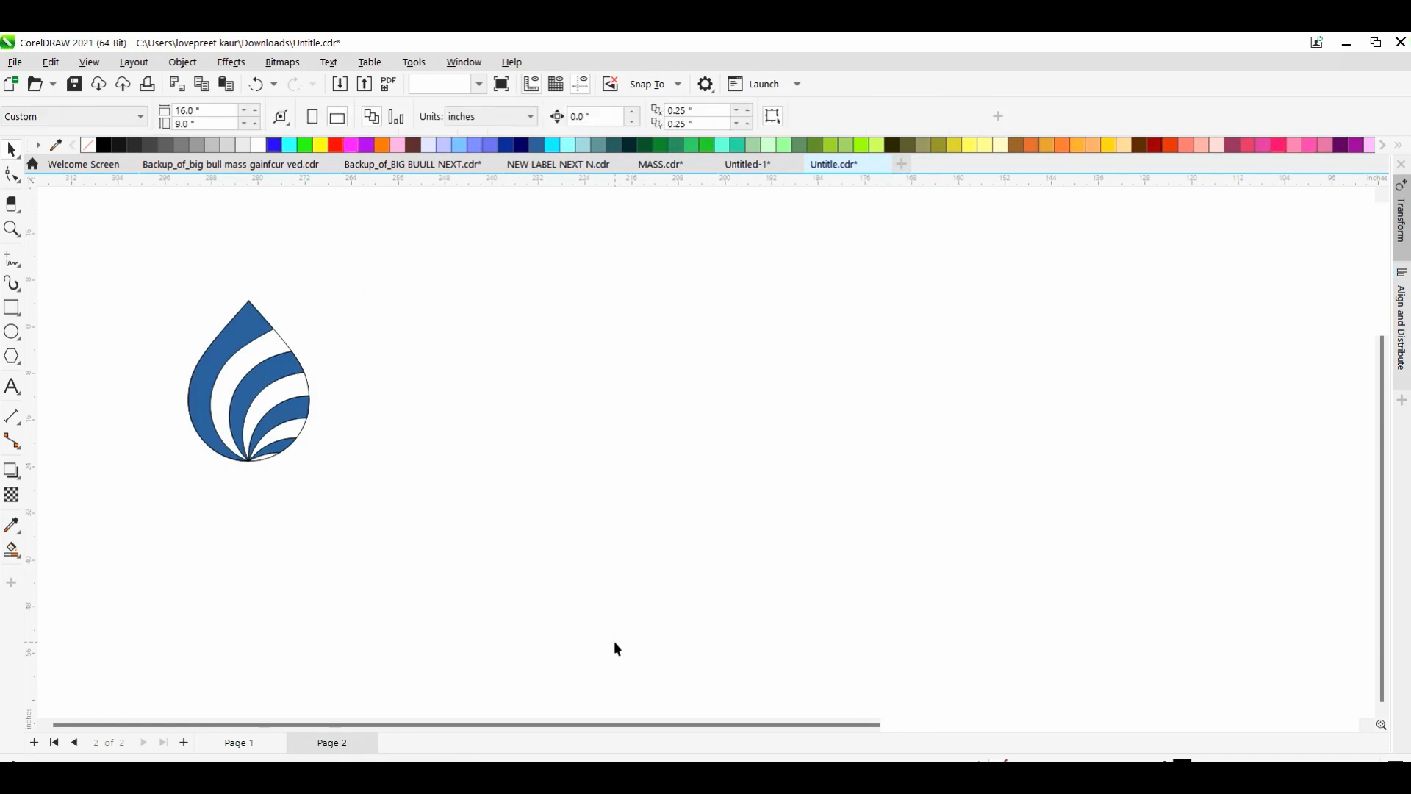
- Weld the four blue stripes into a single shape
scroll(208, 352, "up", 2)
scroll(144, 280, "up", 2)
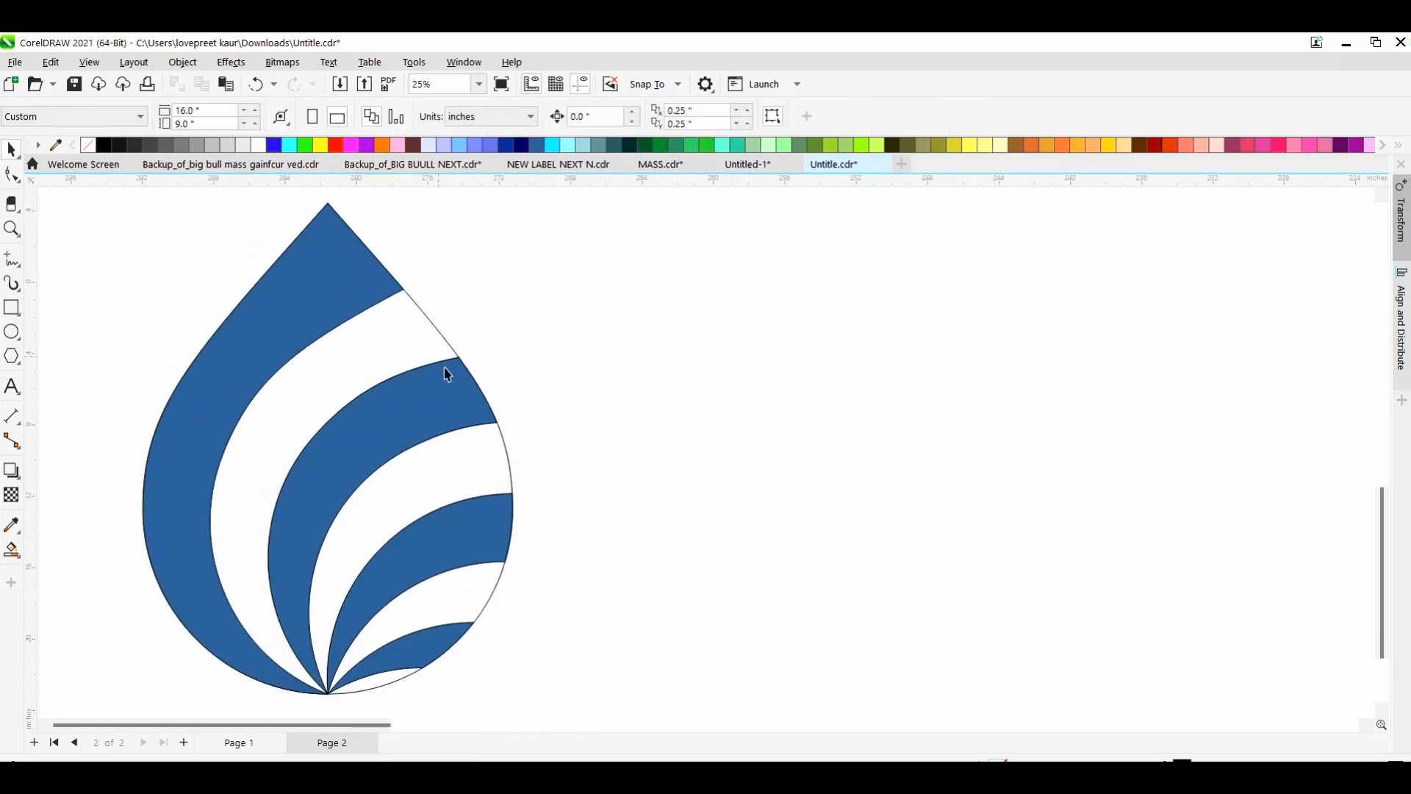
scroll(353, 318, "down", 1)
left_click(403, 385)
left_click(446, 483, "shift")
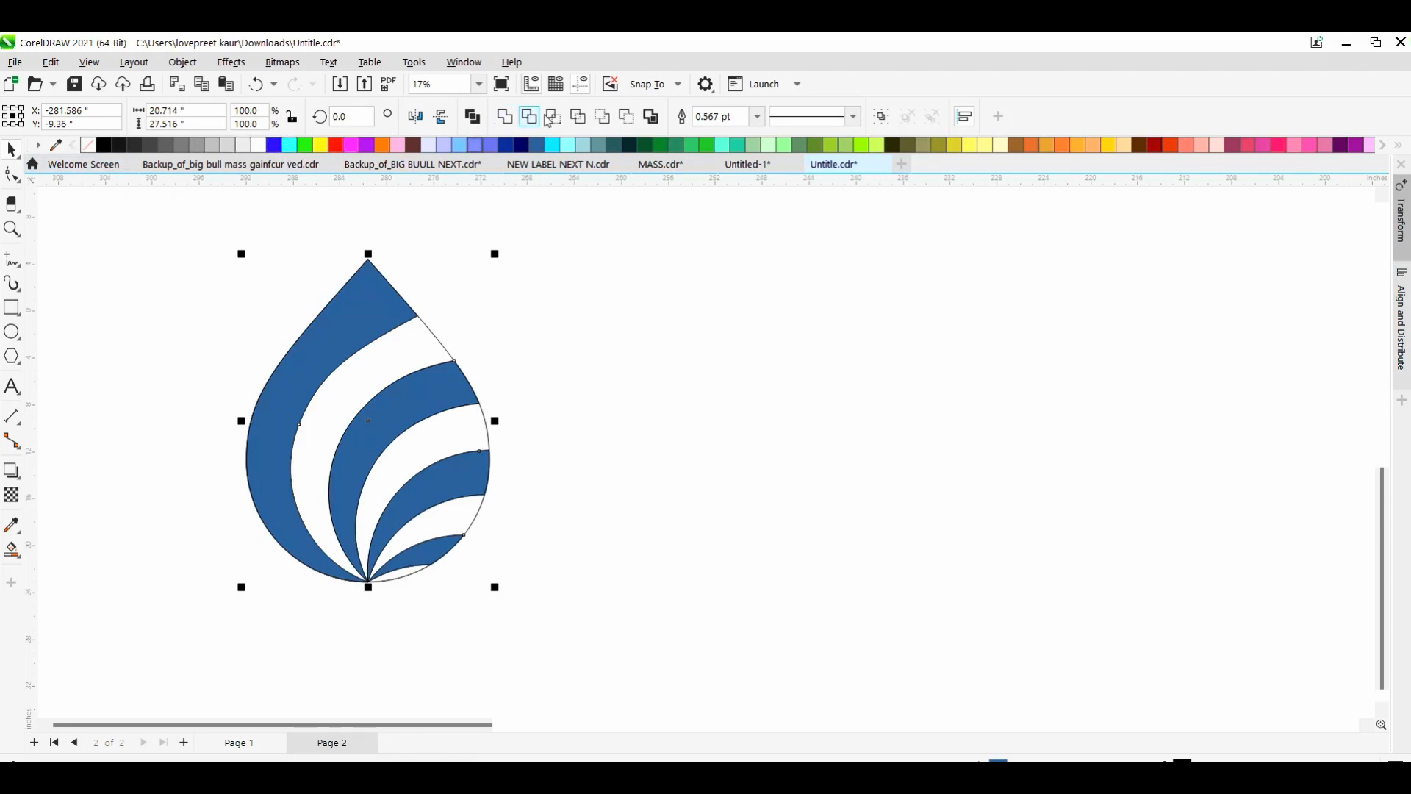
left_click(513, 118)
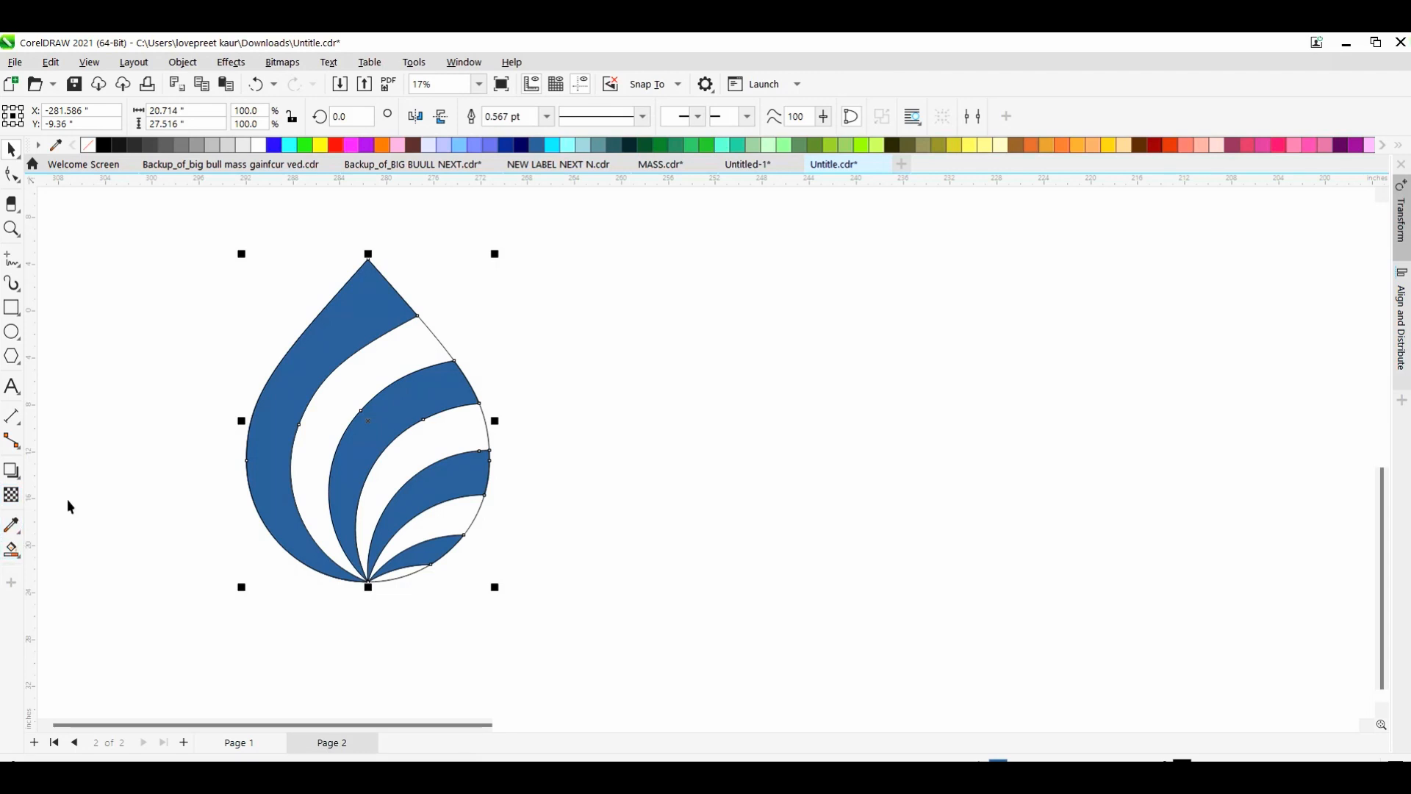
- Remove the outline from the blue stripes and the surrounding teardrop
left_click(145, 404)
mouse_move(154, 255)
left_mouse_down()
mouse_move(510, 527)
mouse_move(558, 651)
left_mouse_up()
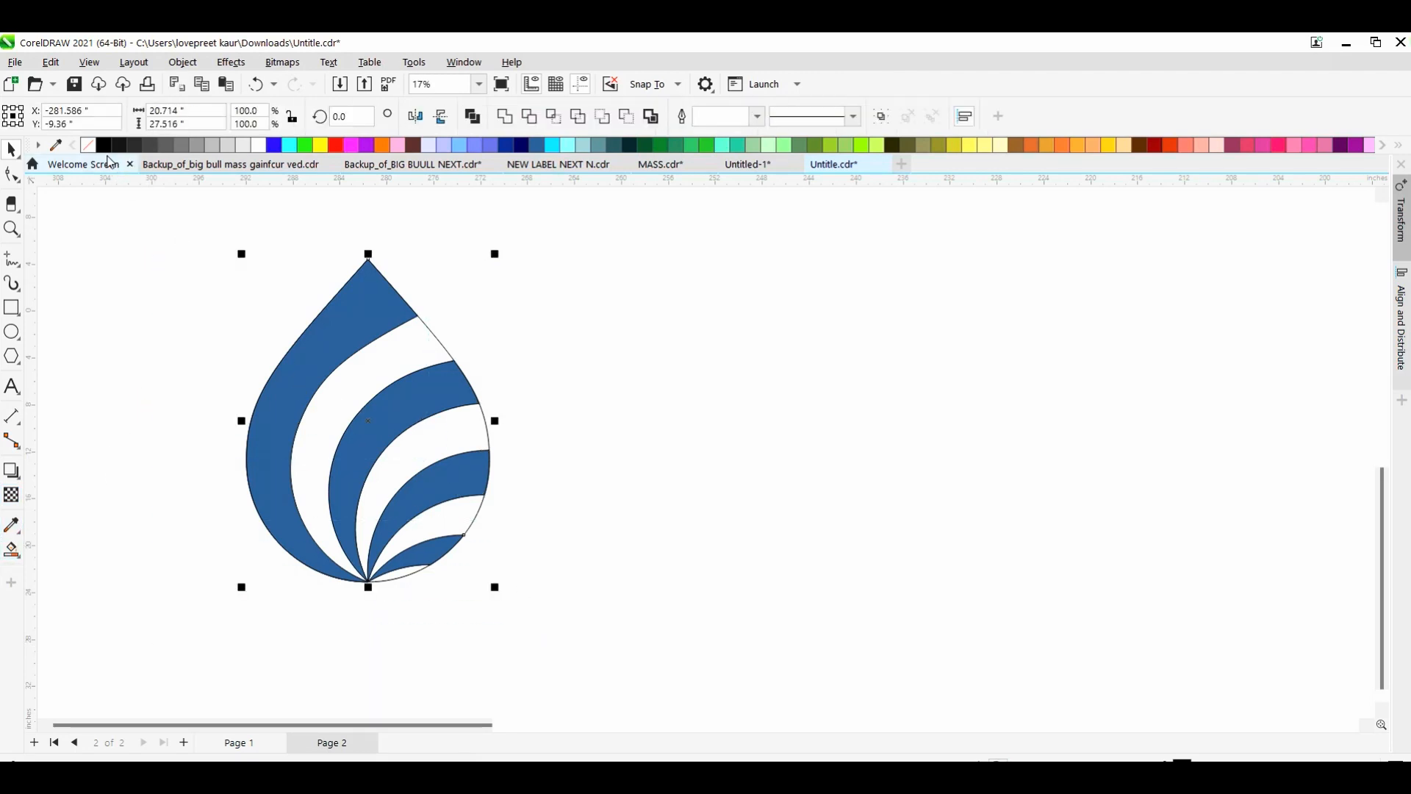
right_click(88, 145)
left_click(132, 154)
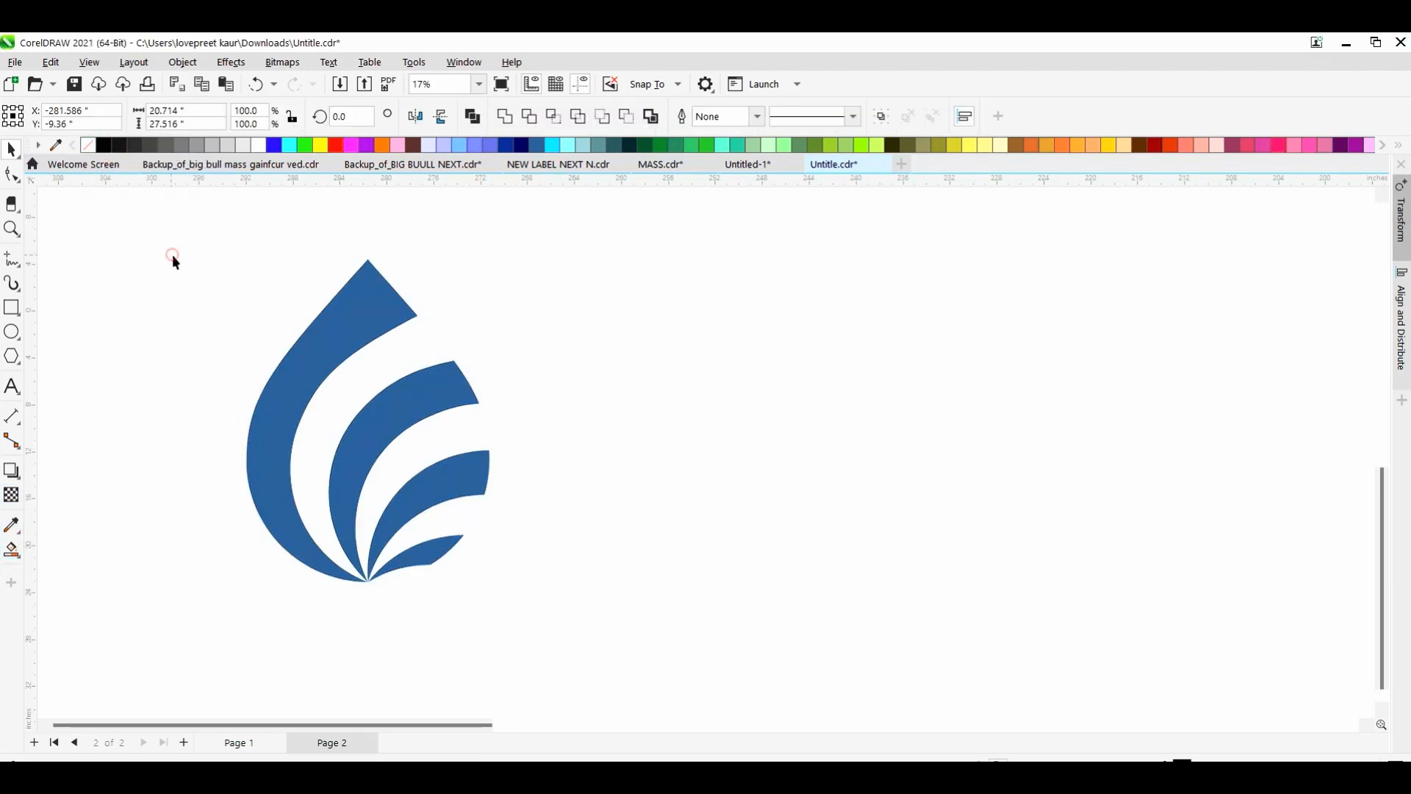
- Apply a linear gradient fill to the blue stripes, running from blue at the lower left to white at the upper right
left_click(318, 329)
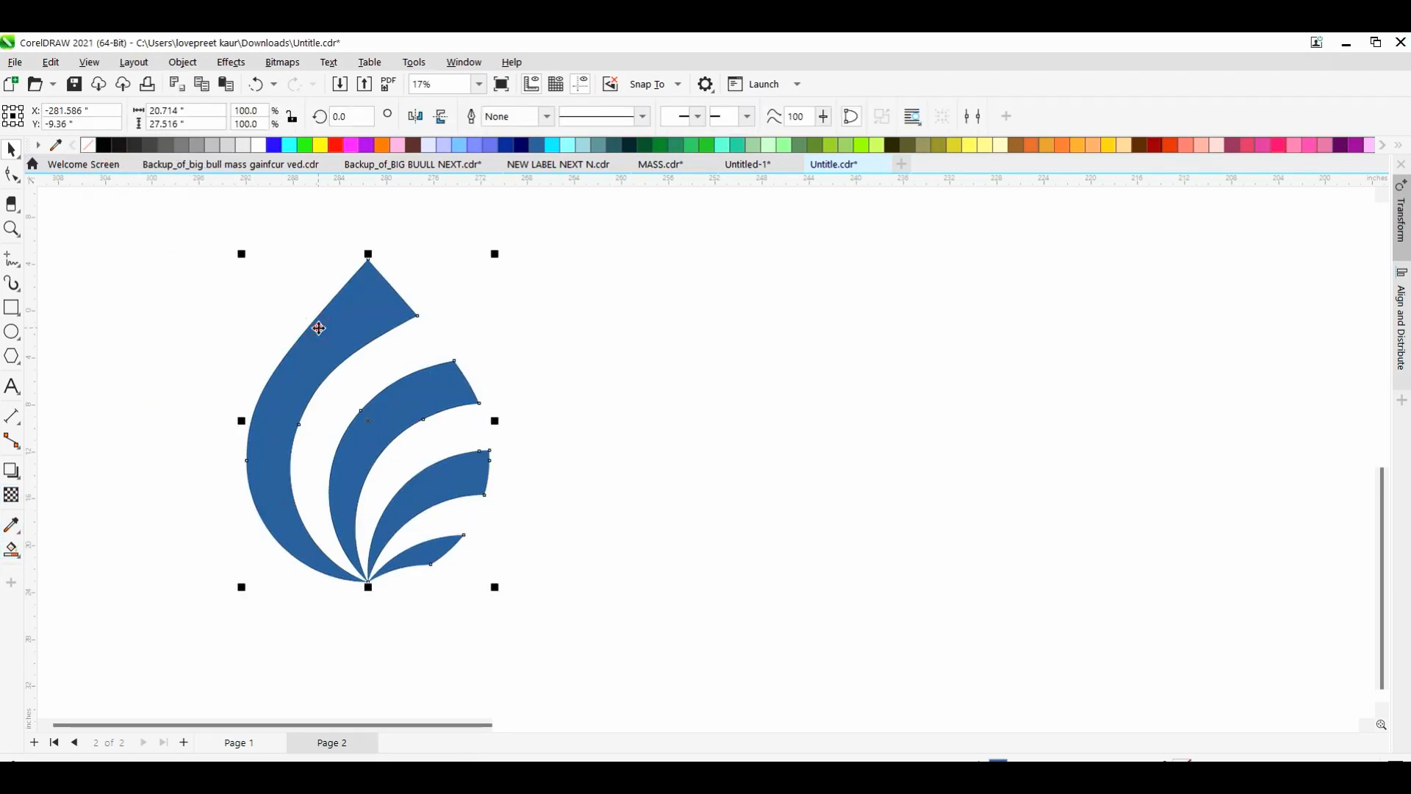
left_click(20, 562)
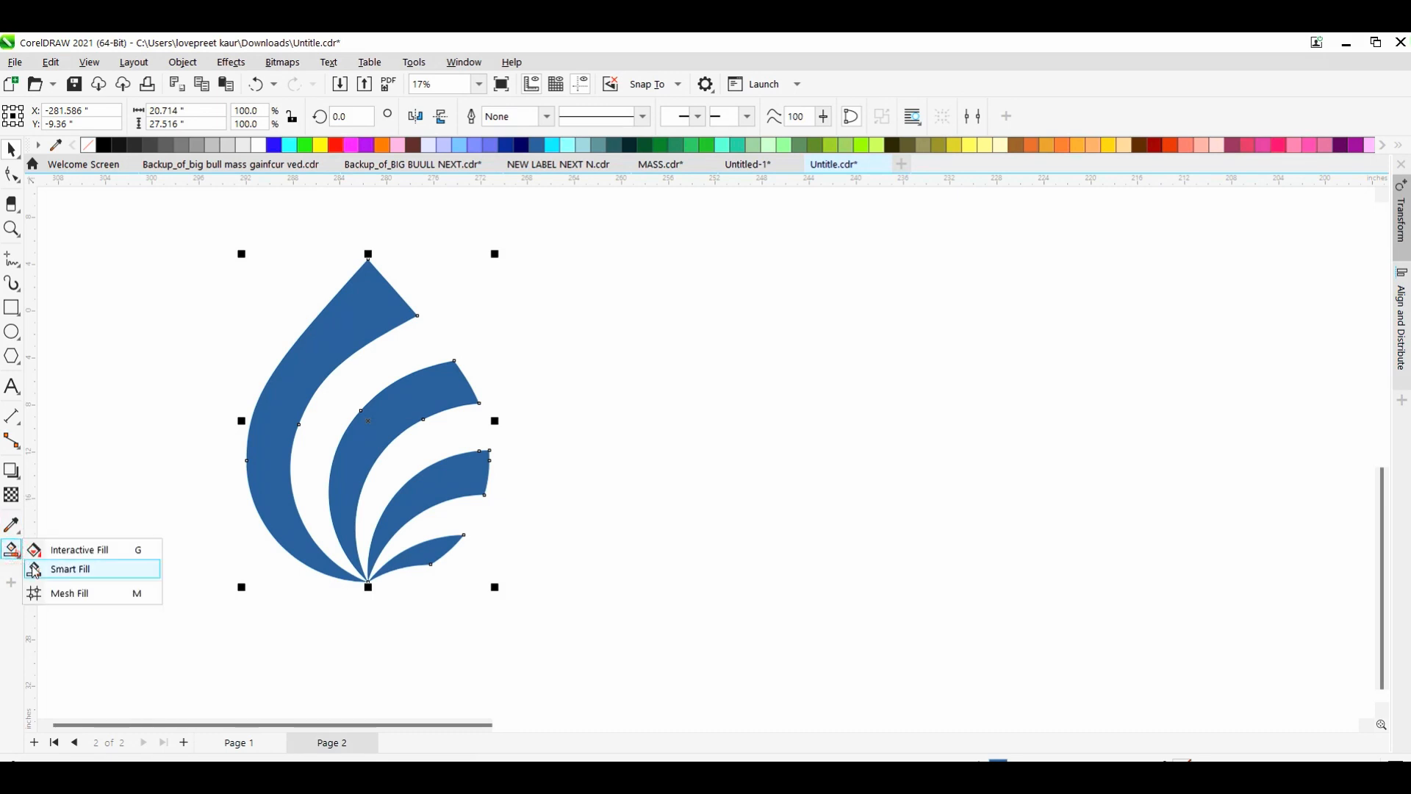
left_click(29, 566)
left_click(25, 565)
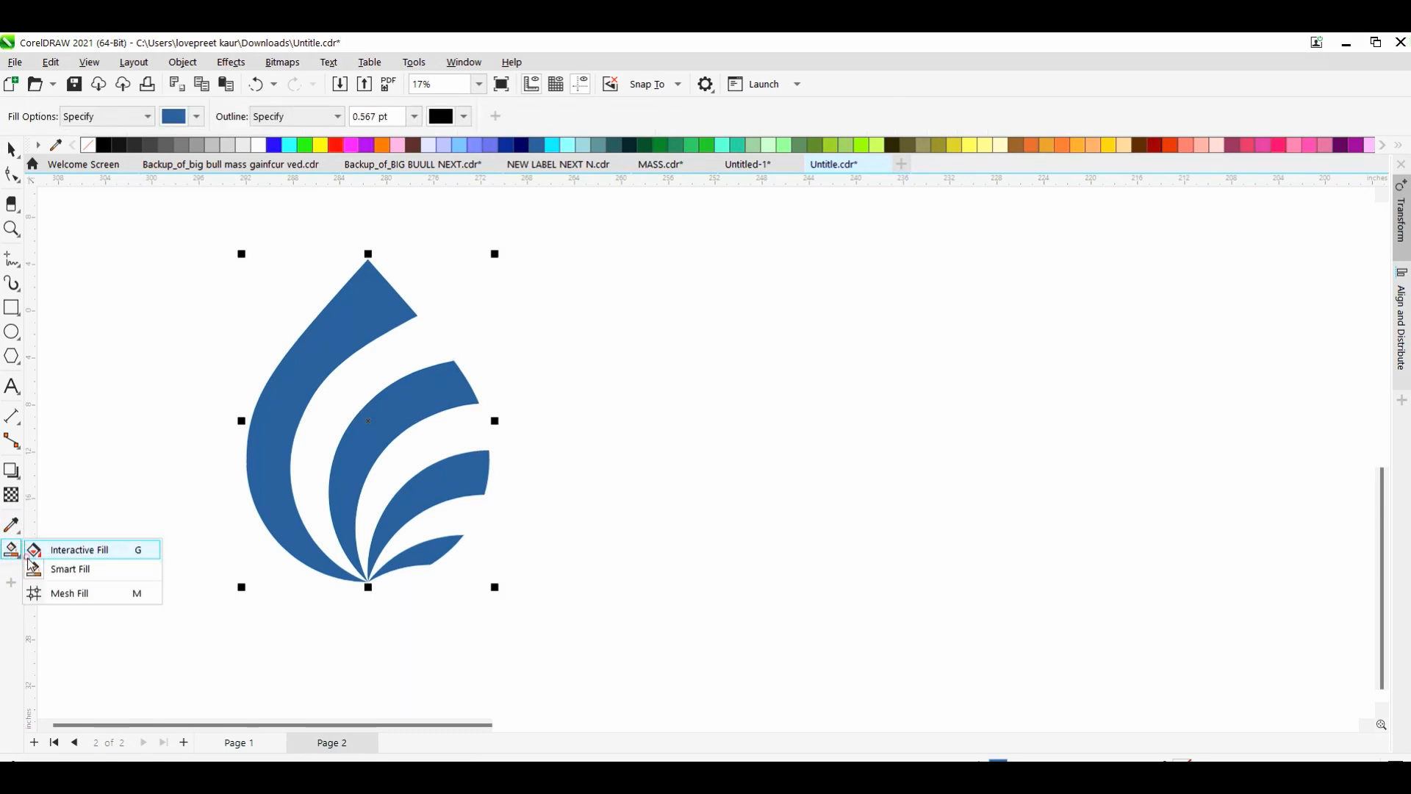
left_click(55, 545)
left_click_drag(161, 507, 596, 357)
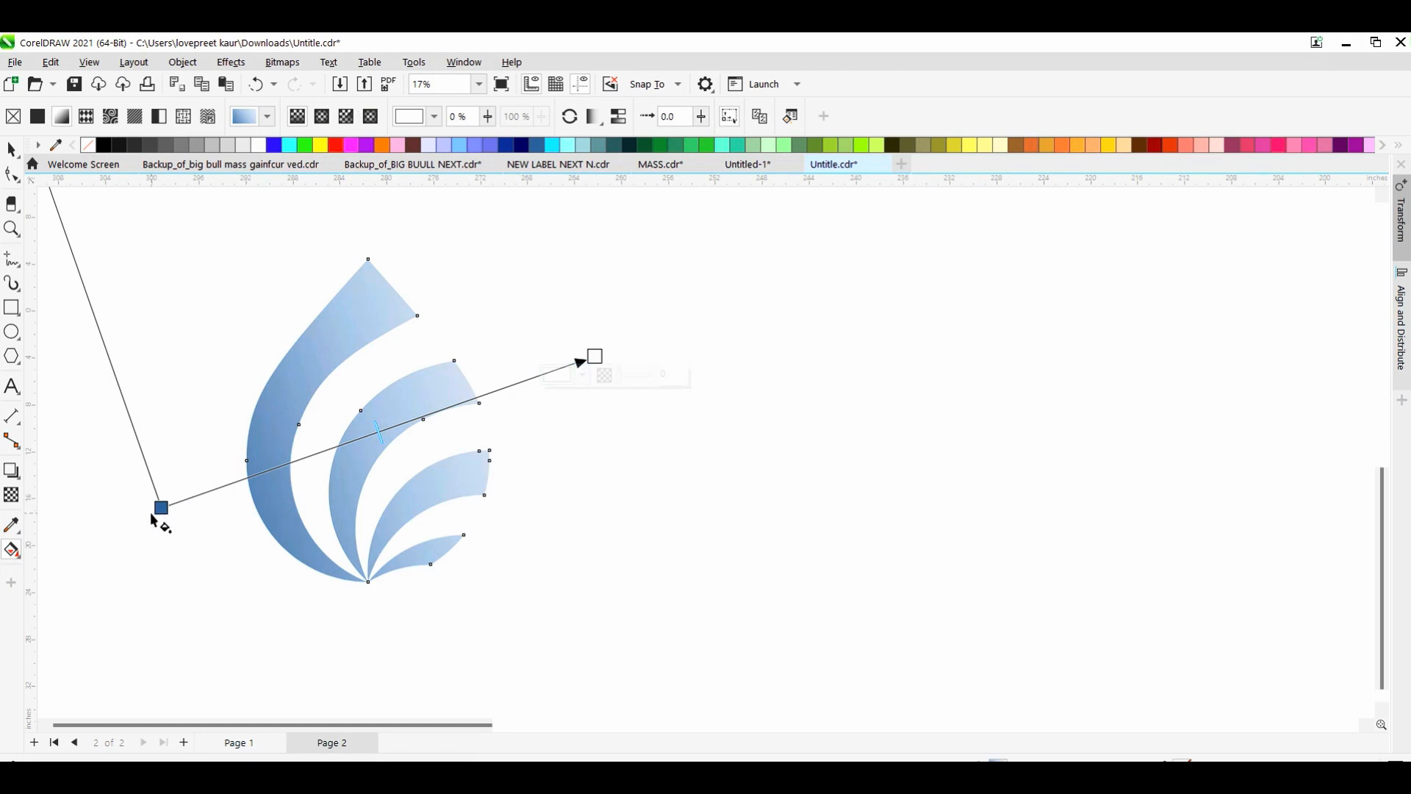
left_click_drag(161, 508, 257, 522)
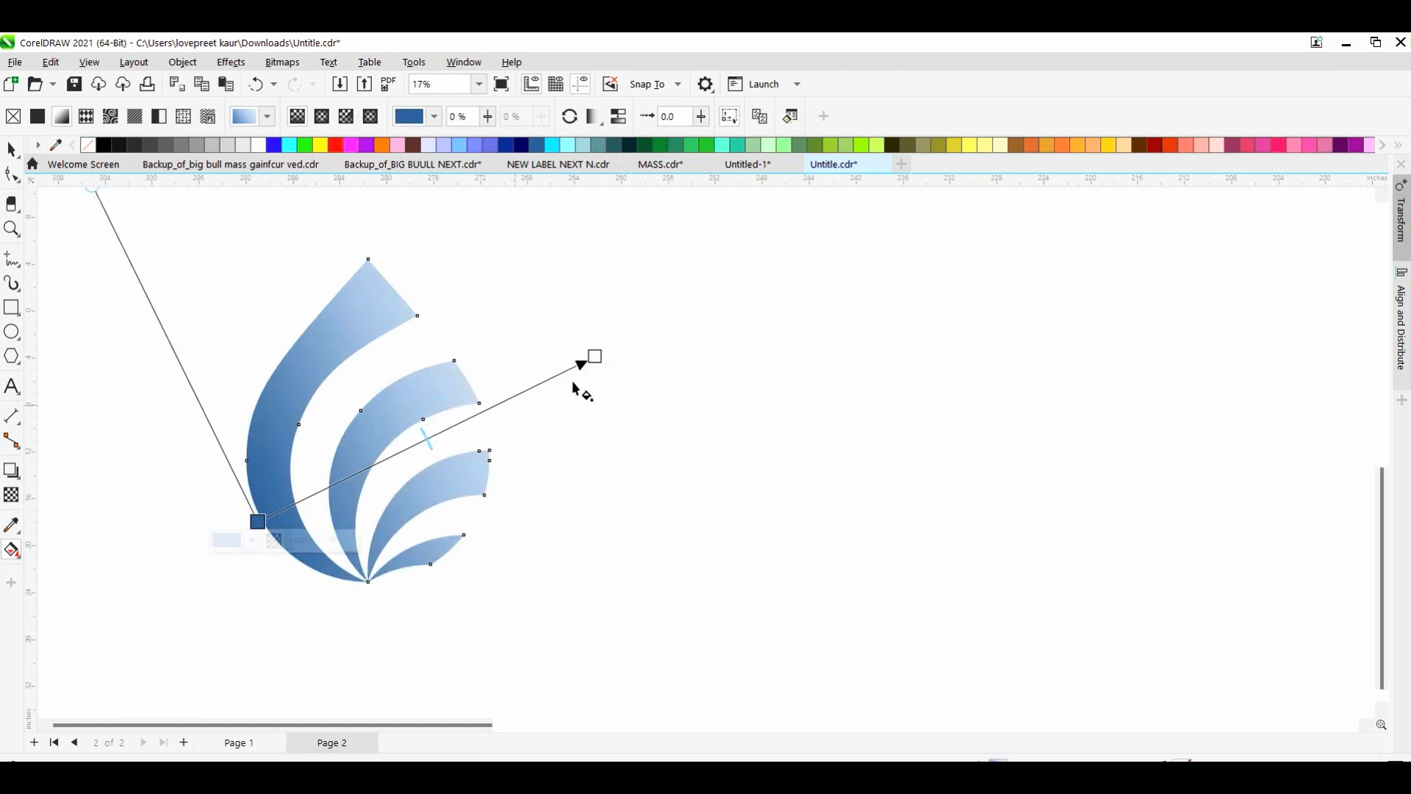
- Change the gradient's white end colour to dark blue #01285E
left_click(595, 356)
left_click(584, 375)
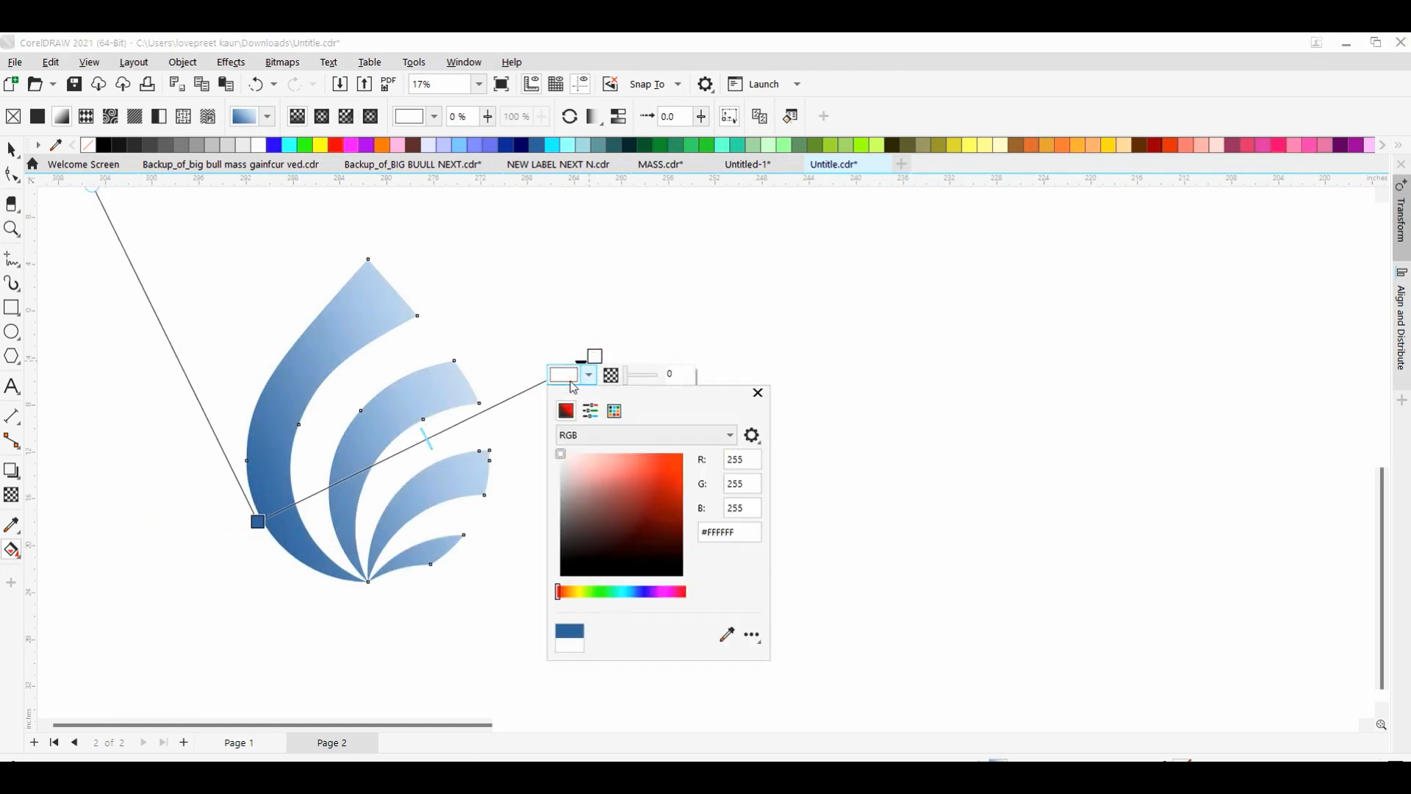
left_click(621, 592)
left_click(640, 560)
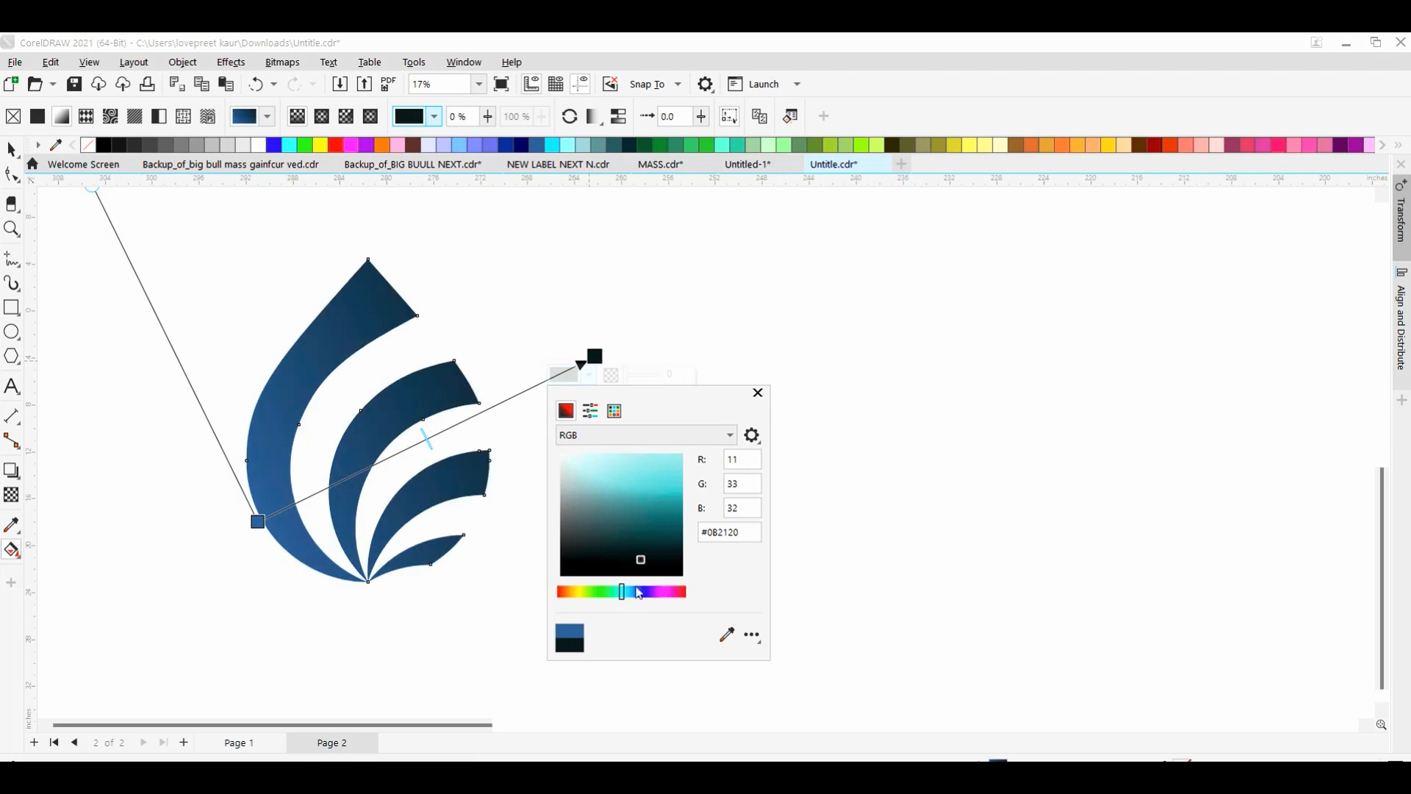
left_click_drag(660, 557, 683, 520)
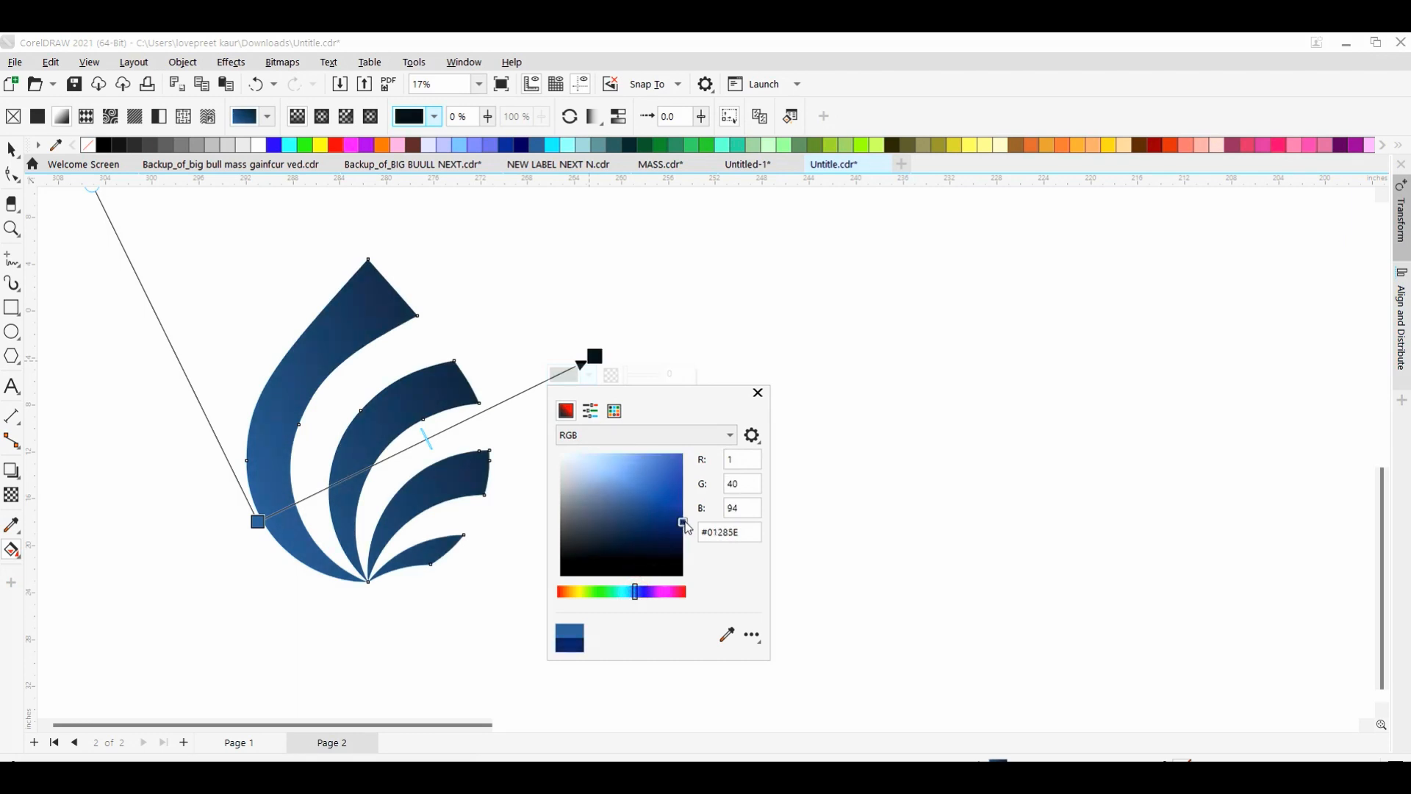
- Add a colour node near the middle of the stripes' gradient and set it to bright cyan
double_click(420, 442)
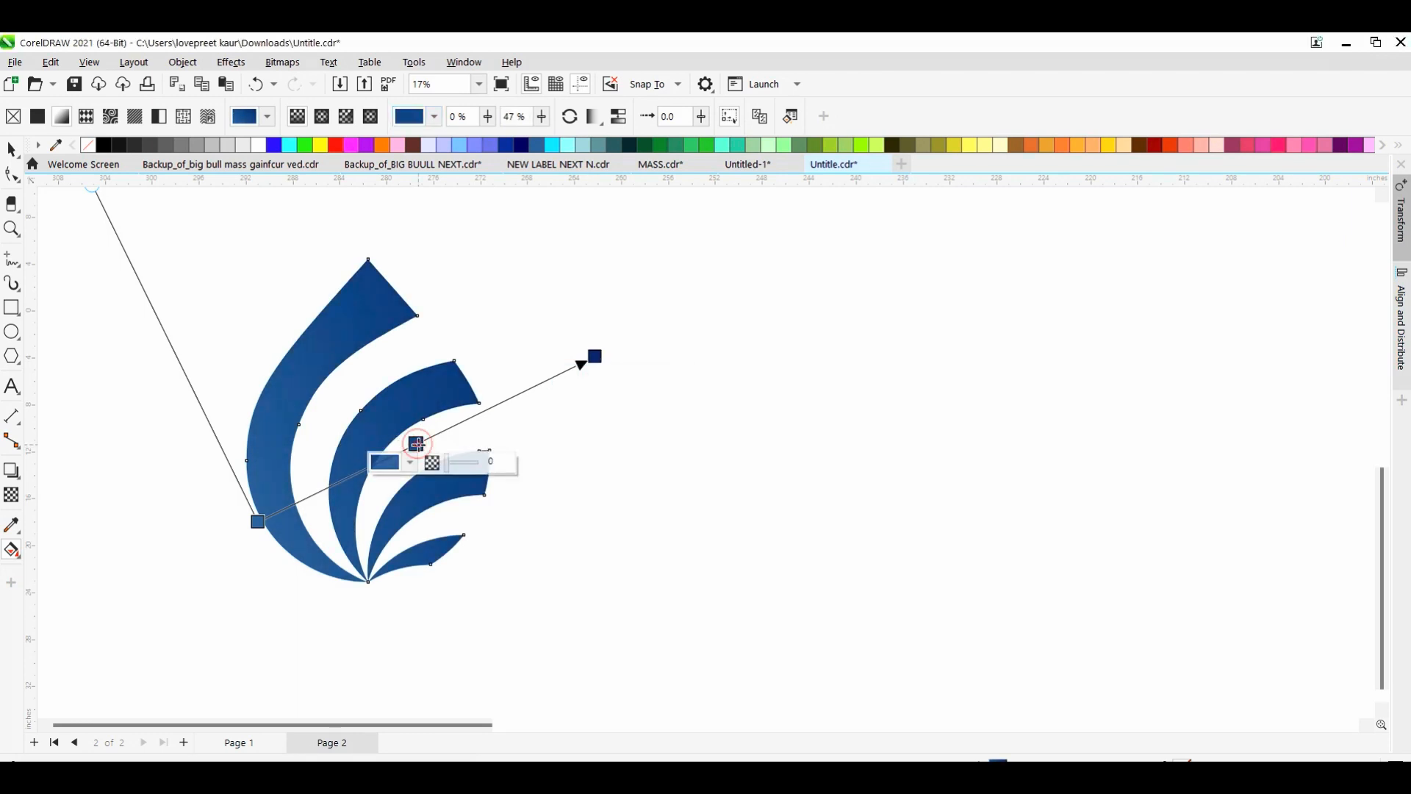
left_click(402, 464)
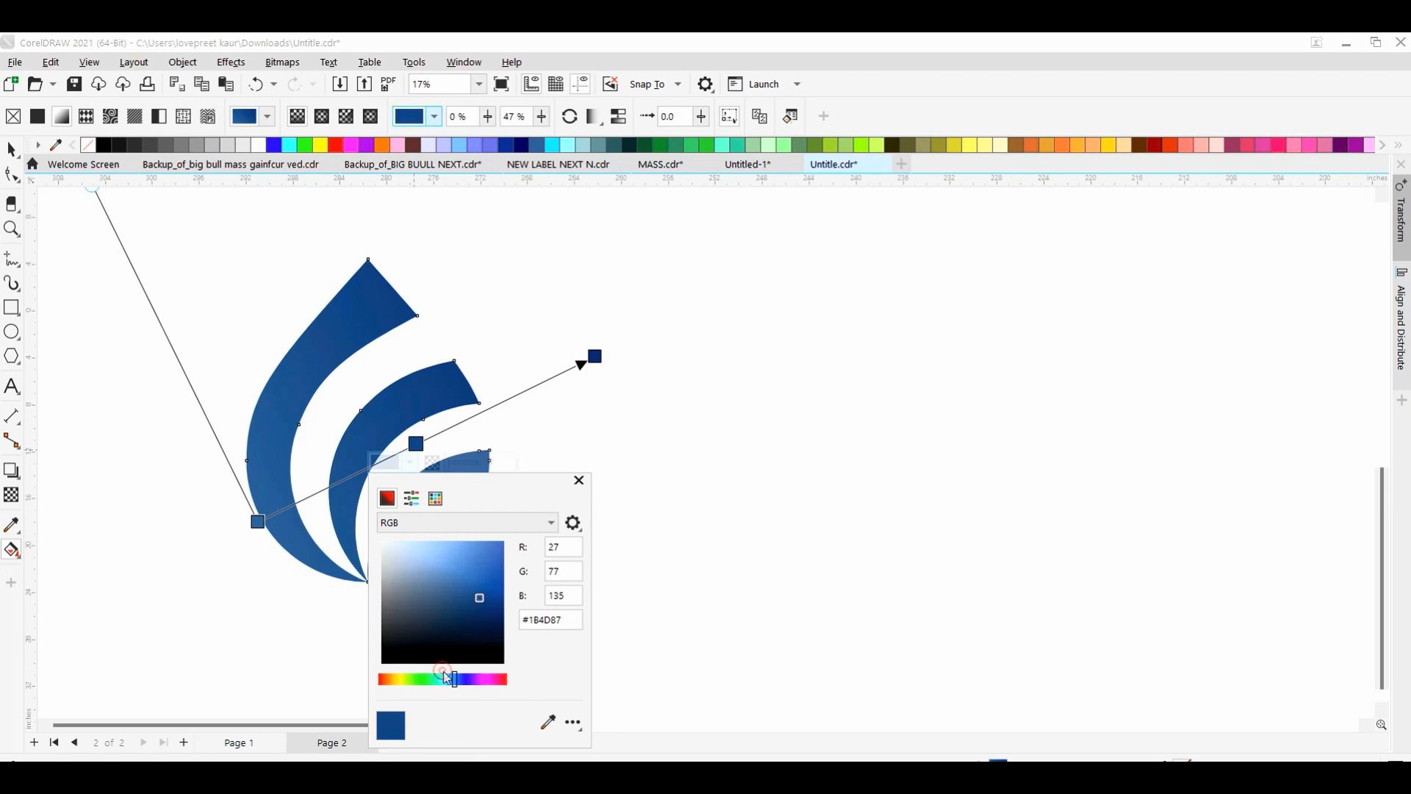
left_click_drag(449, 677, 451, 687)
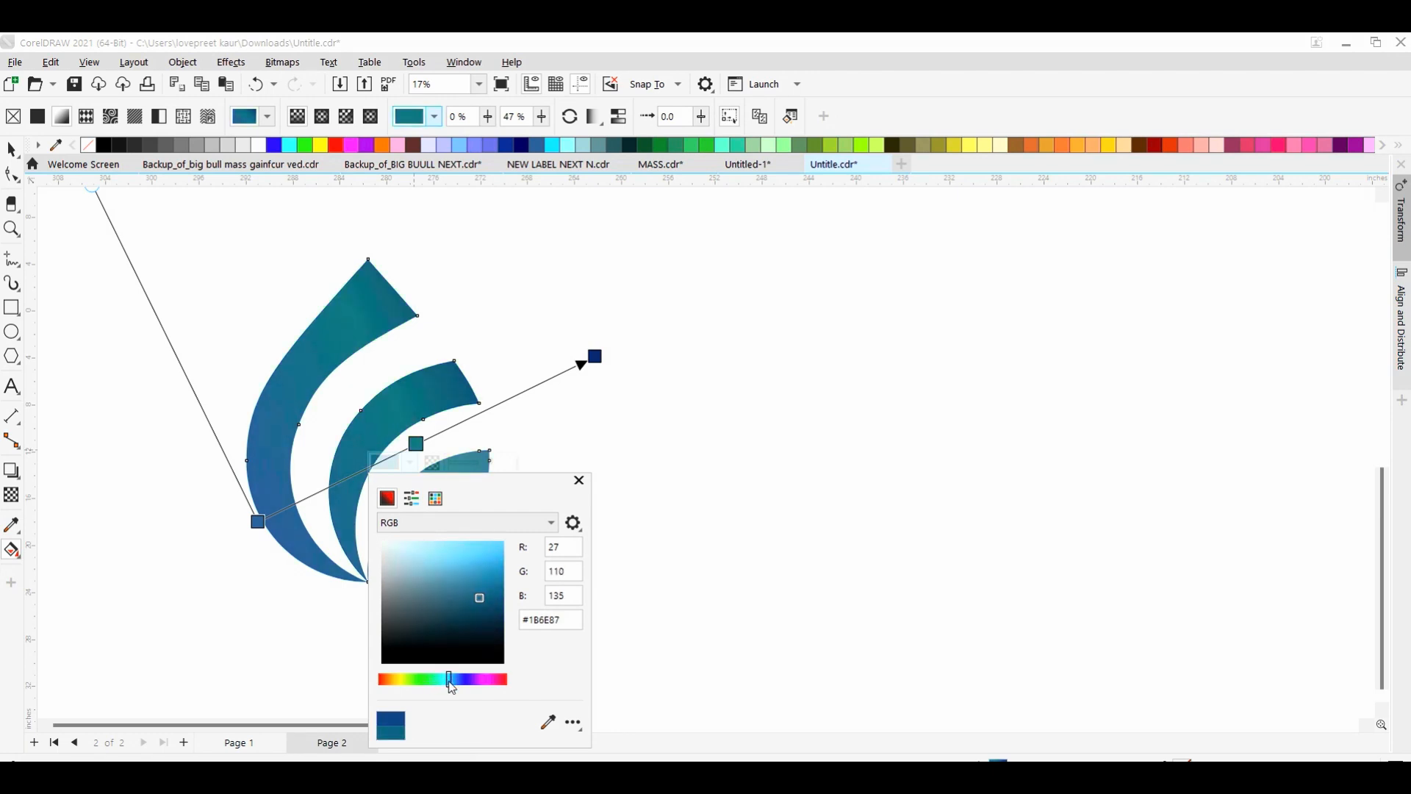
mouse_move(491, 577)
left_mouse_down()
mouse_move(509, 551)
mouse_move(485, 560)
mouse_move(528, 521)
left_mouse_up()
left_click(665, 402)
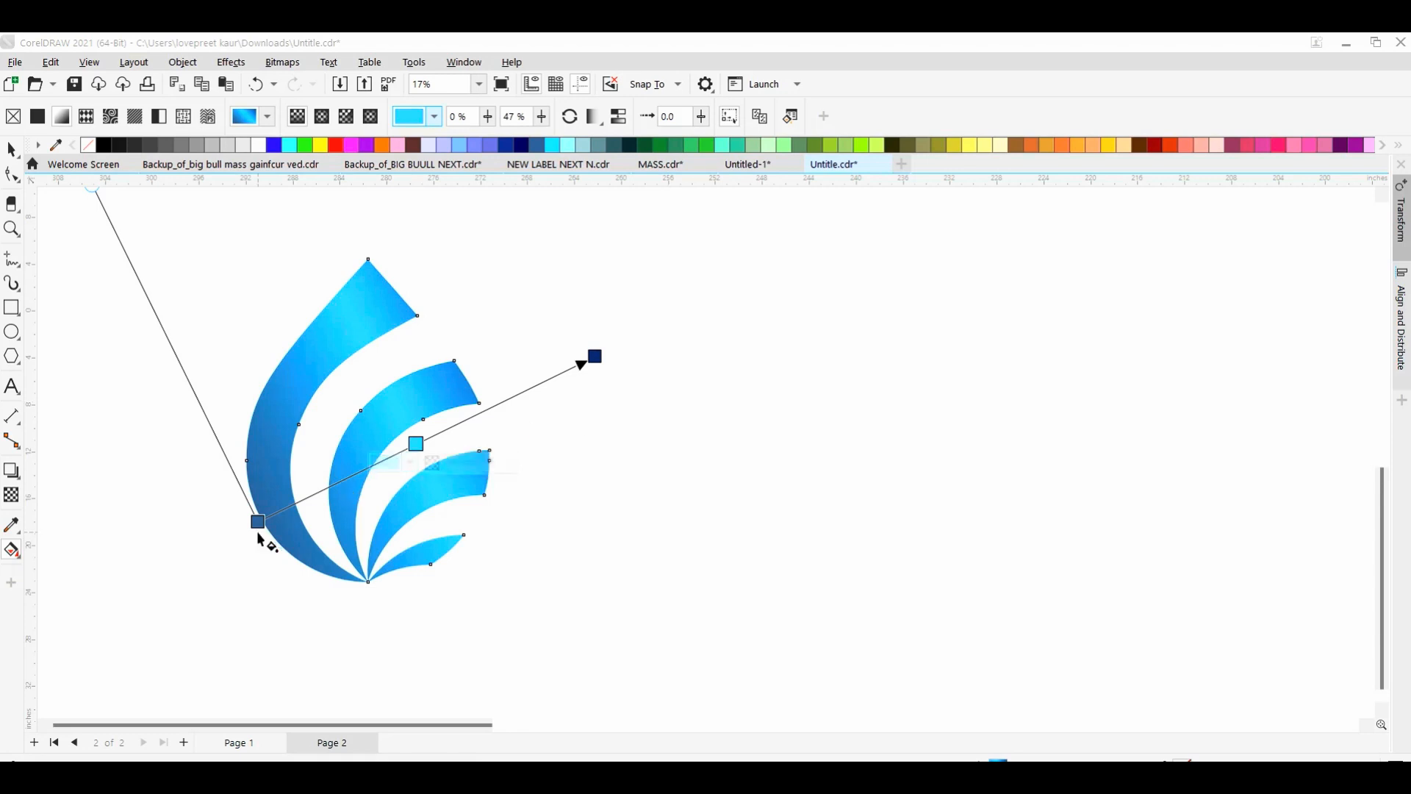
- Reposition the gradient's start and end nodes so it runs diagonally across the stripes from lower left to upper right
left_click_drag(257, 530, 291, 578)
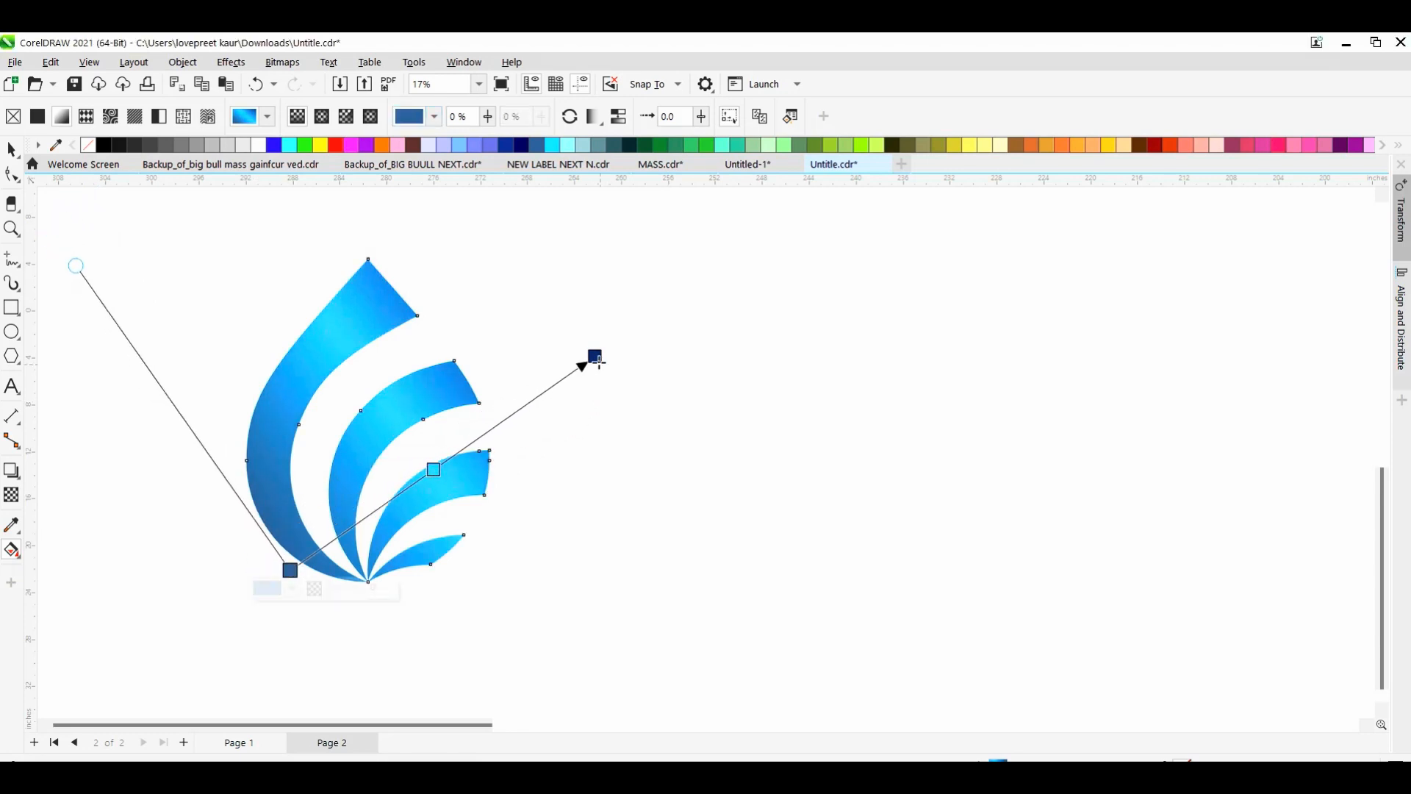
left_click_drag(597, 360, 560, 324)
scroll(551, 404, "down", 1)
left_click(289, 493)
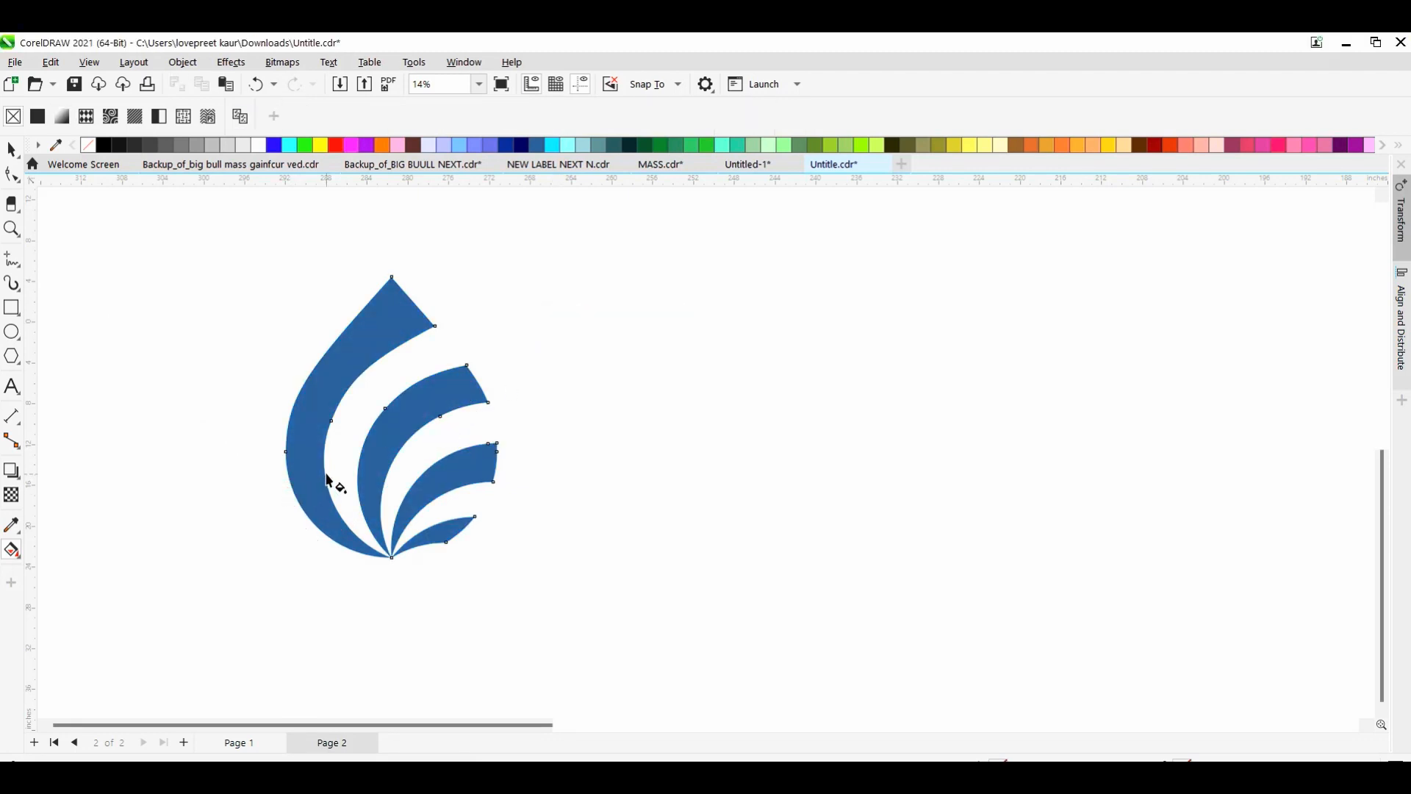
key("ctrl+z")
left_click(327, 441)
mouse_move(560, 337)
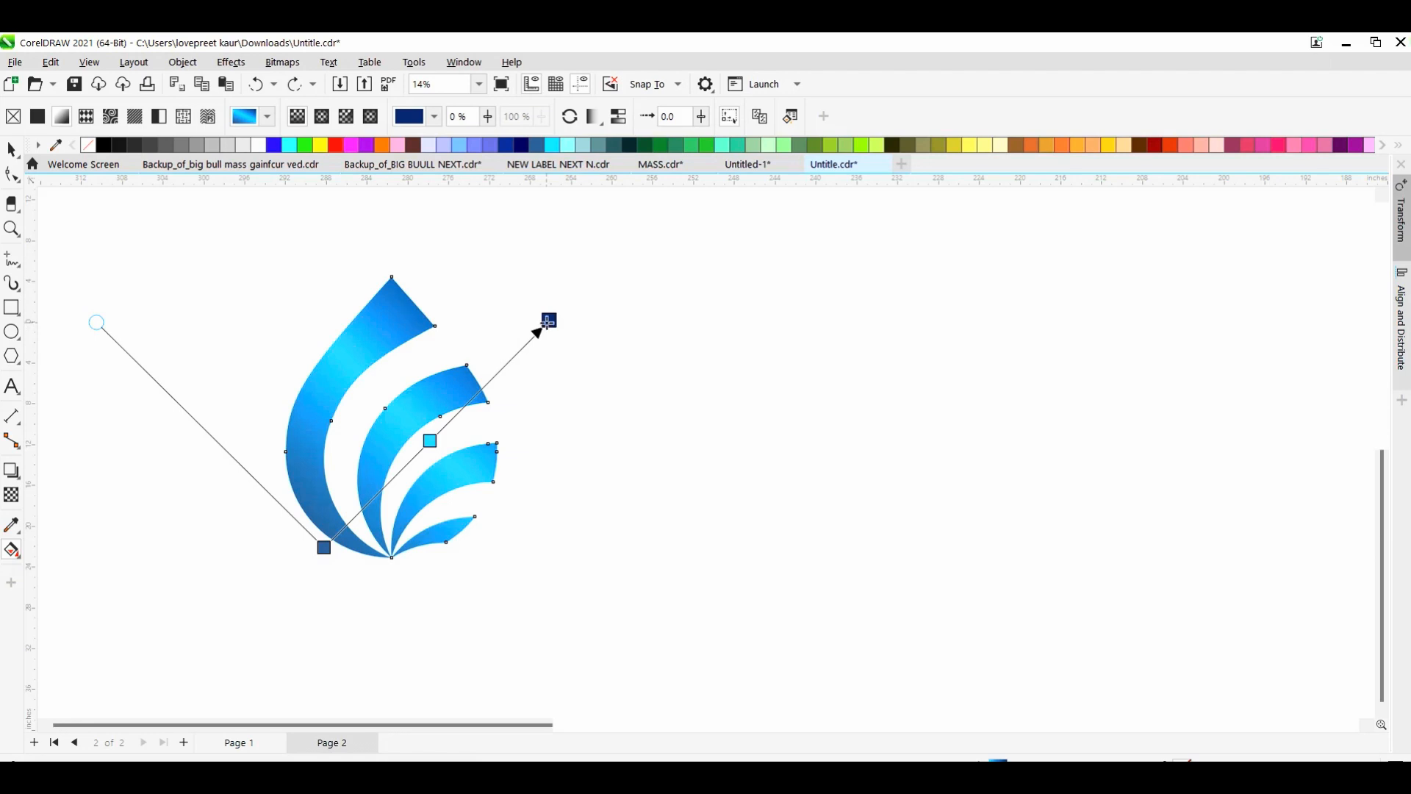
mouse_move(548, 322)
left_mouse_down()
mouse_move(510, 342)
mouse_move(507, 368)
mouse_move(522, 340)
mouse_move(554, 339)
left_mouse_up()
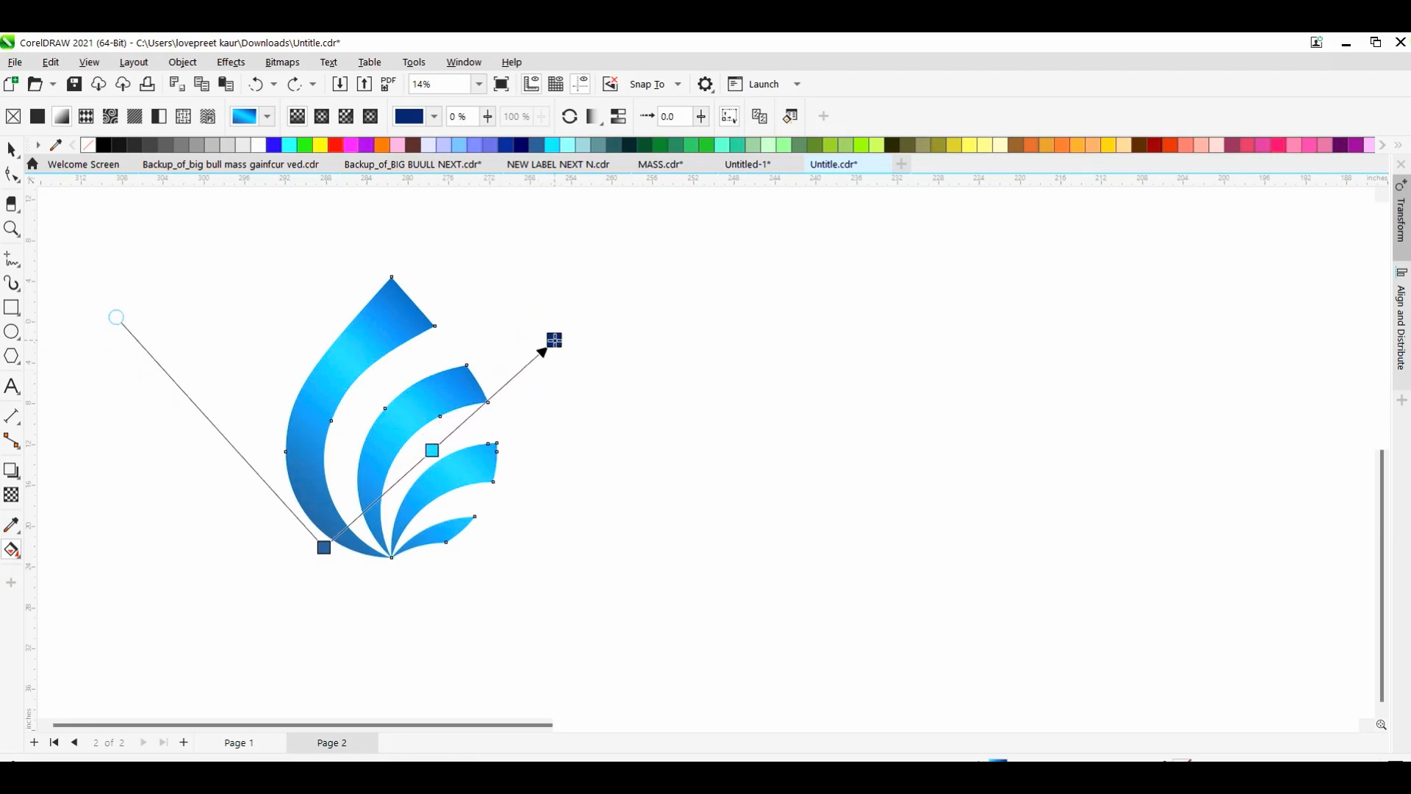
left_click_drag(323, 548, 306, 514)
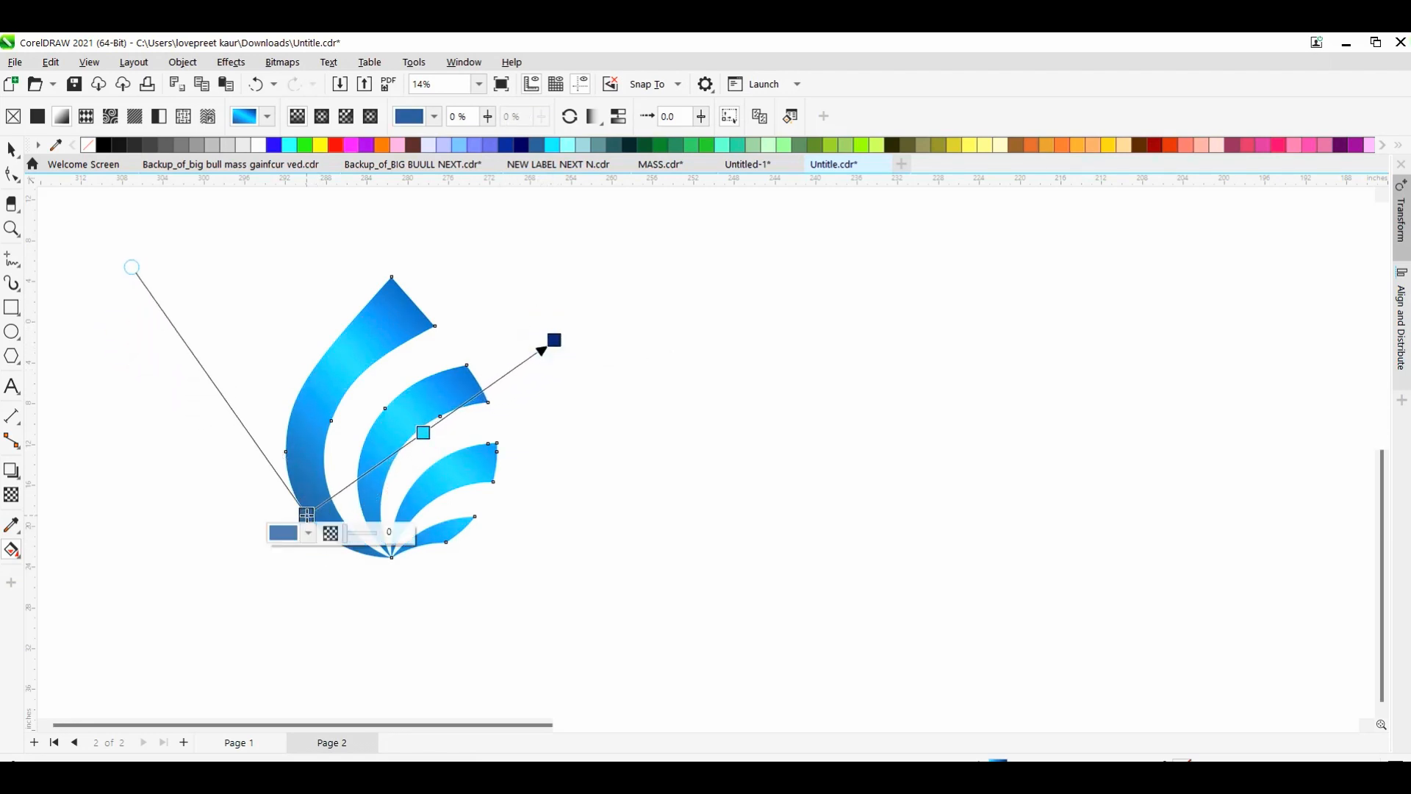
- Change the gradient's lower-left start colour to dark navy blue
left_click(283, 534)
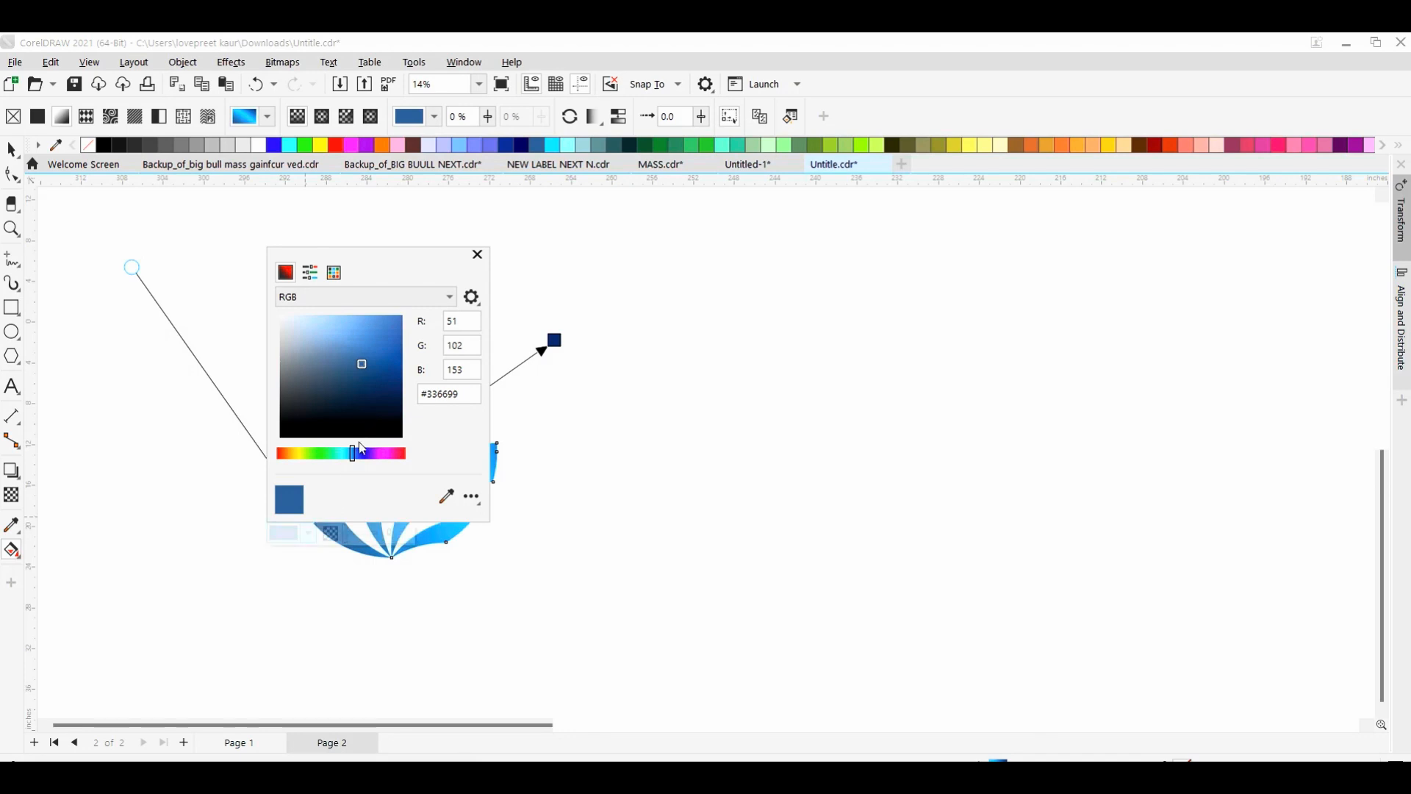
left_click_drag(349, 456, 344, 454)
left_click_drag(352, 400, 394, 360)
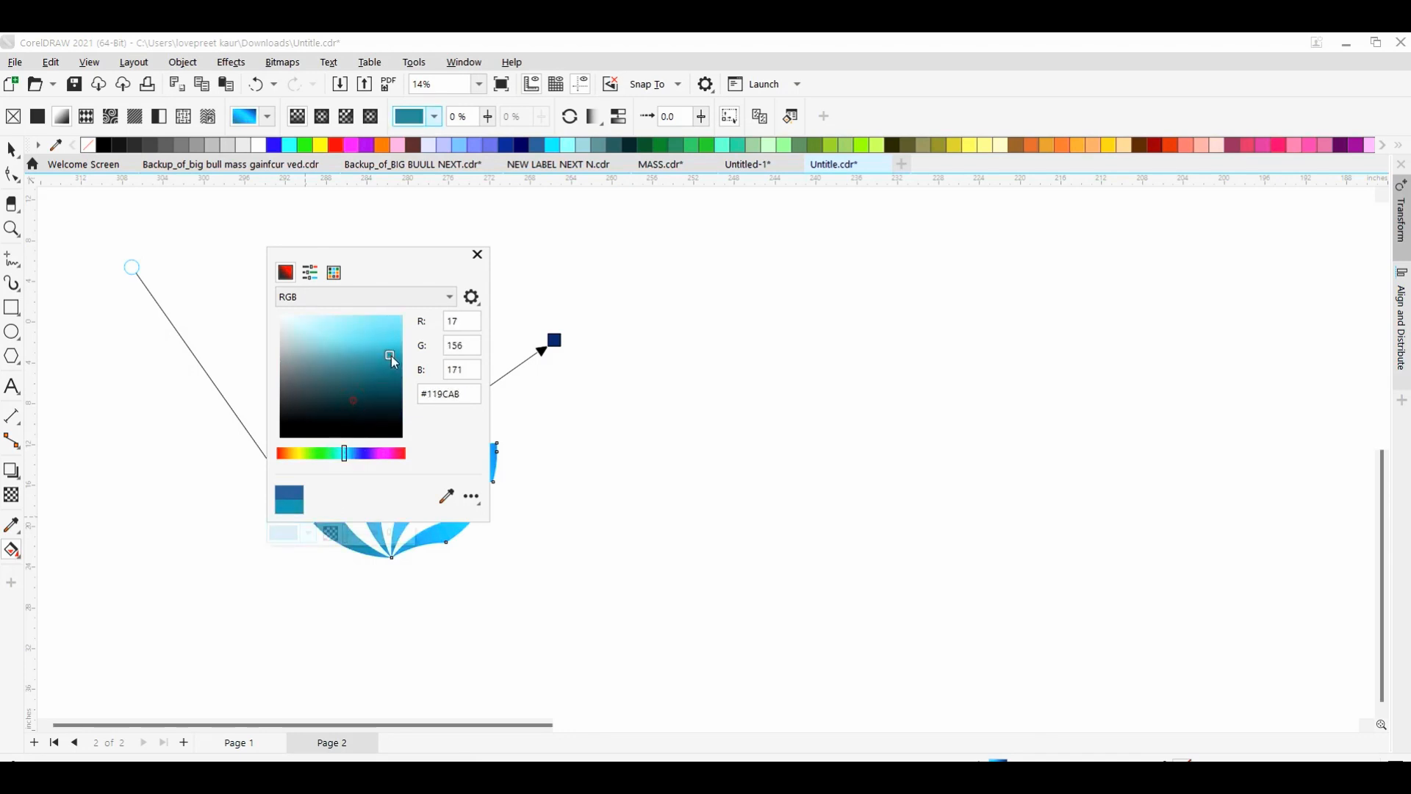
left_click(232, 427)
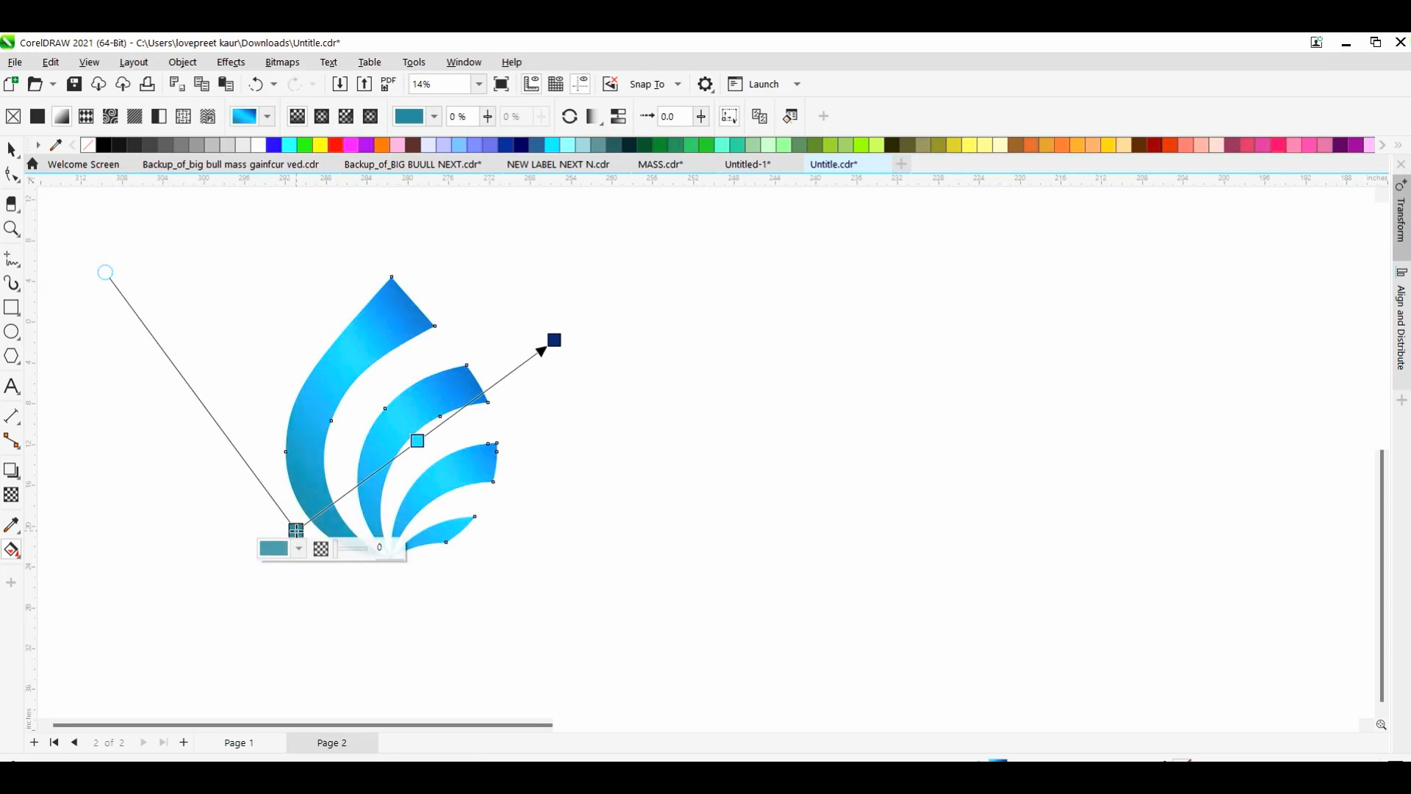
left_click(294, 532)
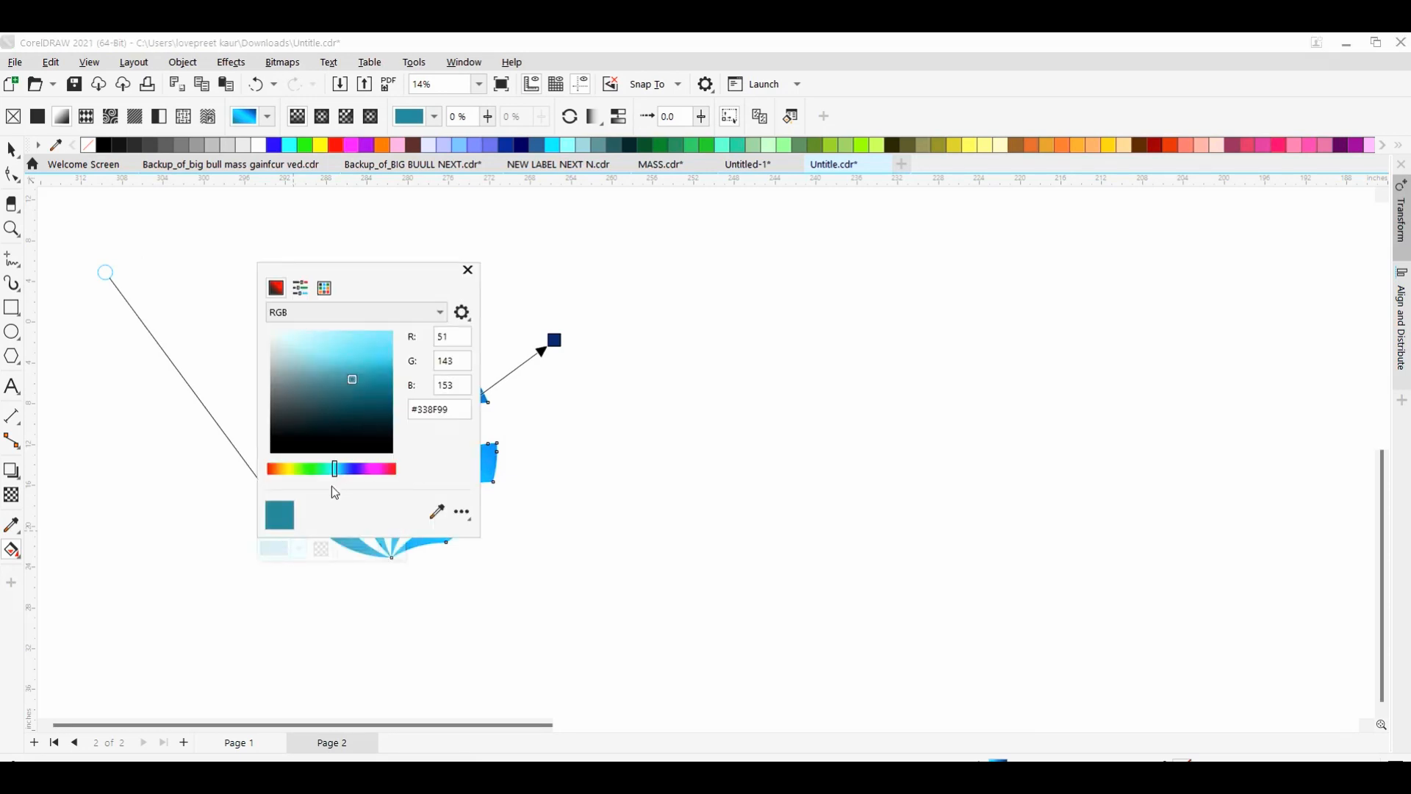
left_click(344, 469)
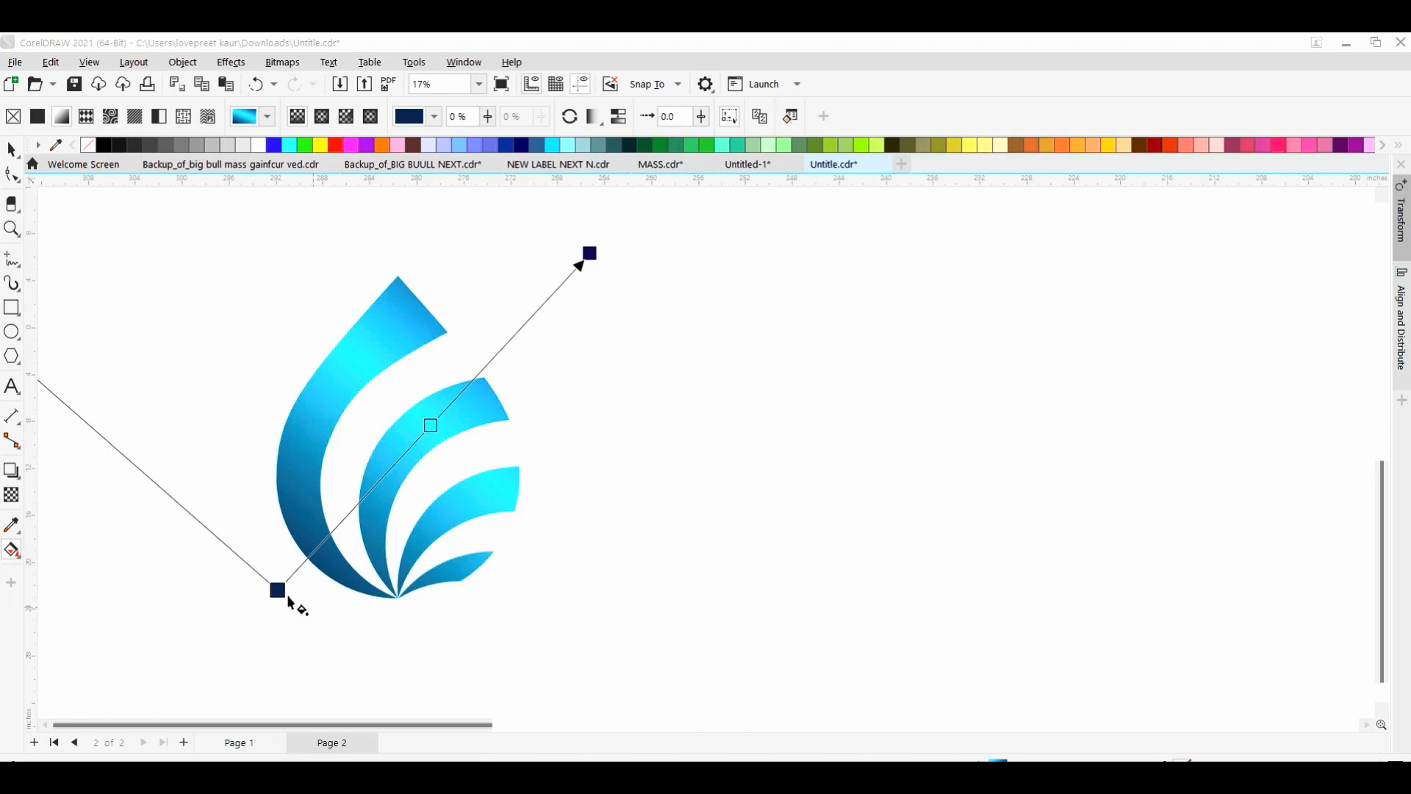
- Check the colours of the gradient's start, middle and end nodes
left_click(278, 592)
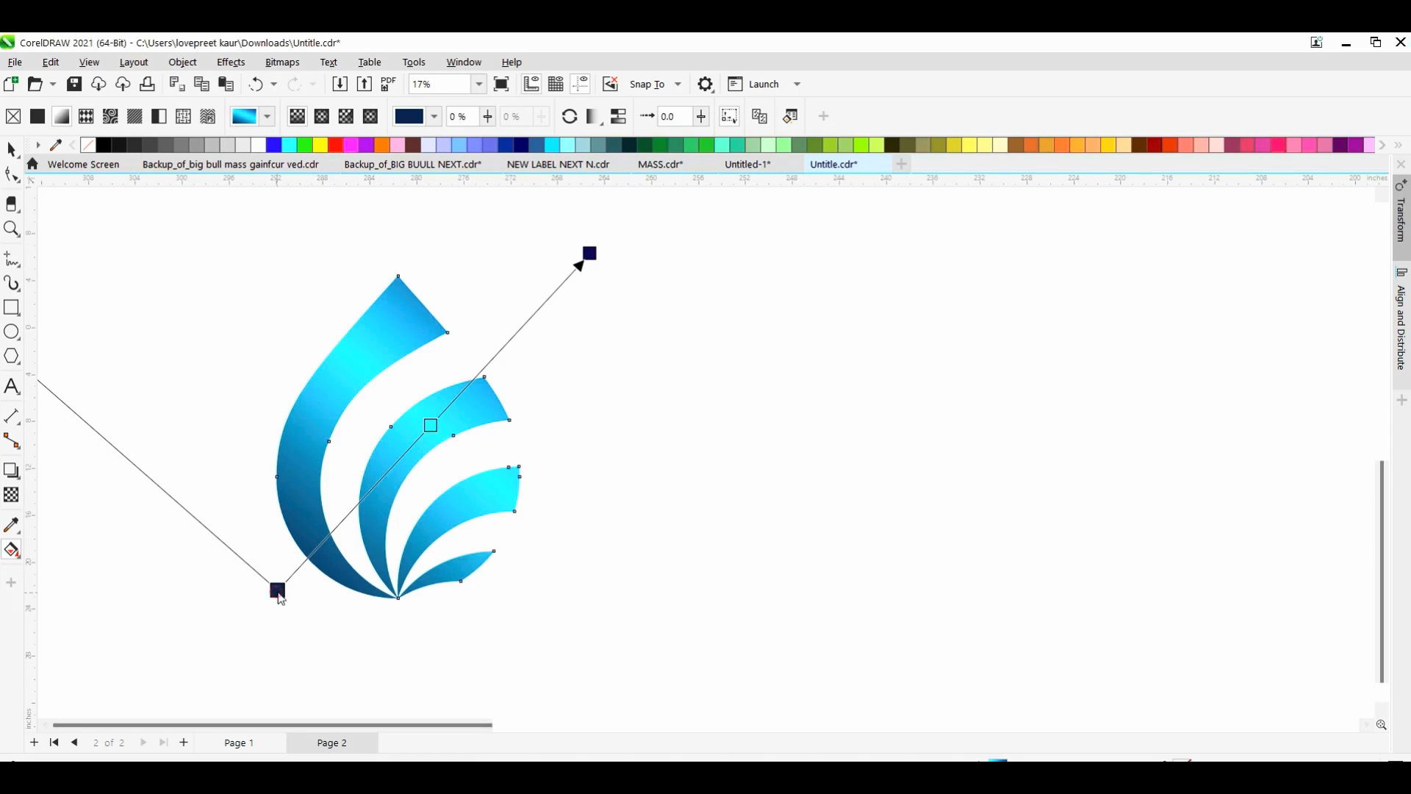
left_click(431, 424)
left_click(435, 422)
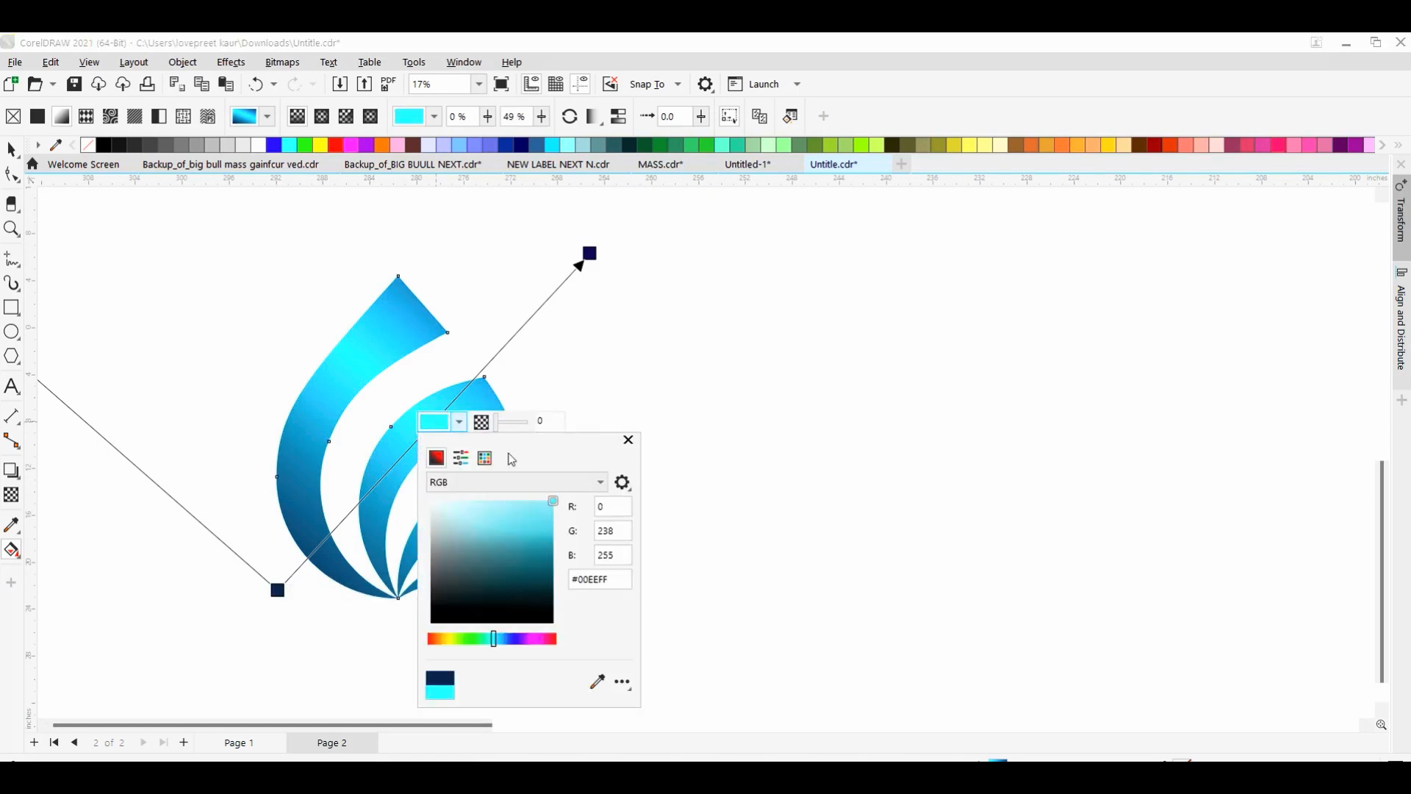
left_click(591, 256)
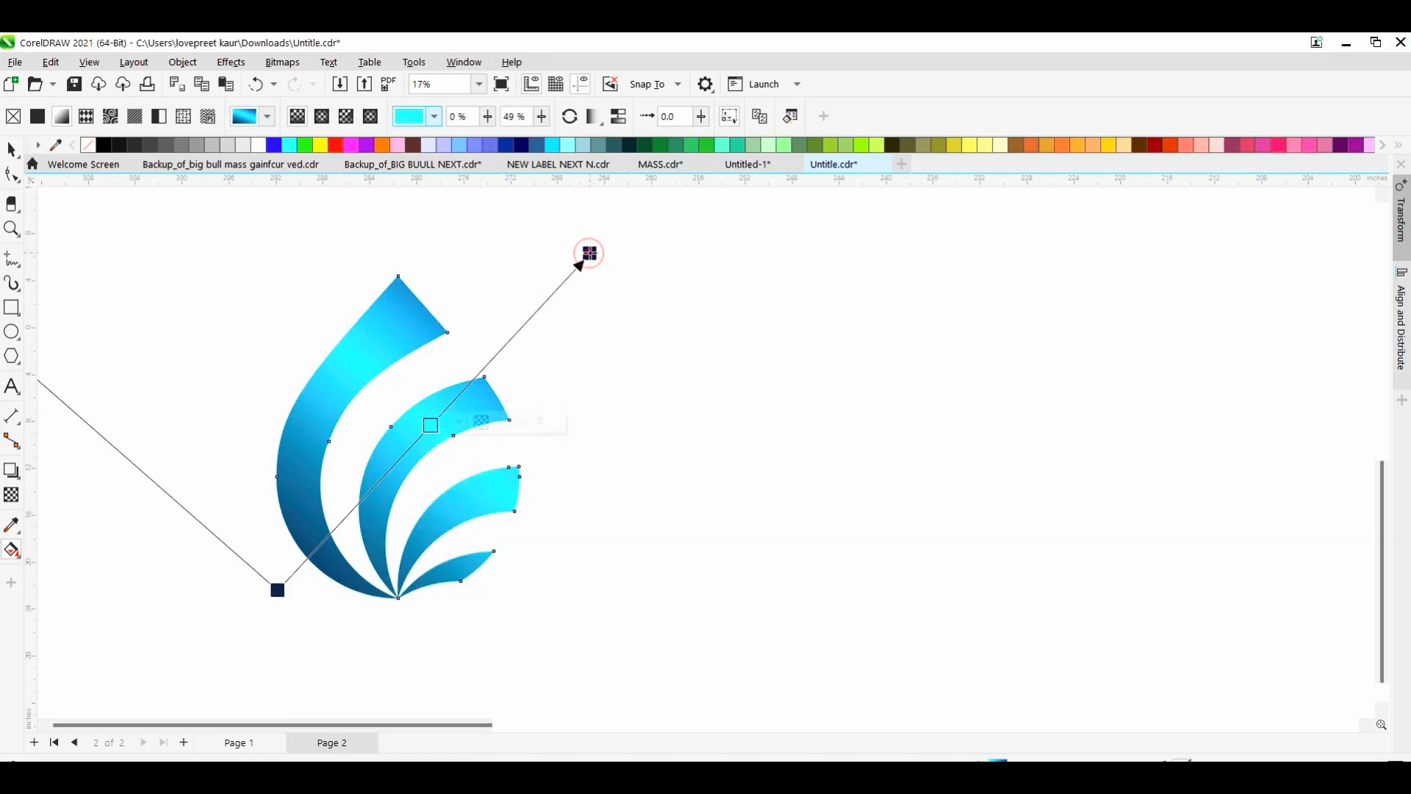
left_click(590, 251)
left_click(1004, 364)
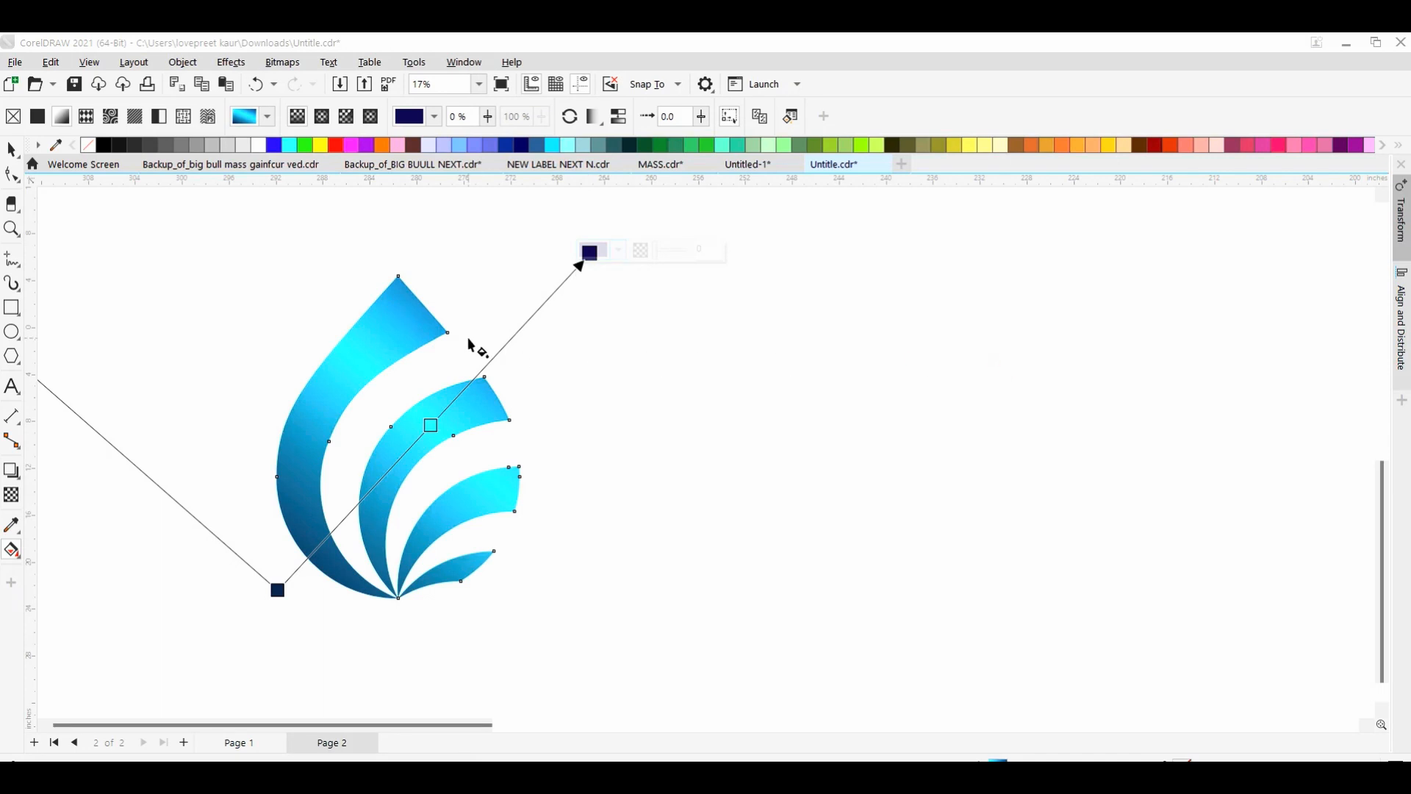
scroll(425, 432, "up", 2)
scroll(424, 432, "down", 3)
- Select the whole teardrop and move its rotation centre to its bottom tip
left_click(10, 150)
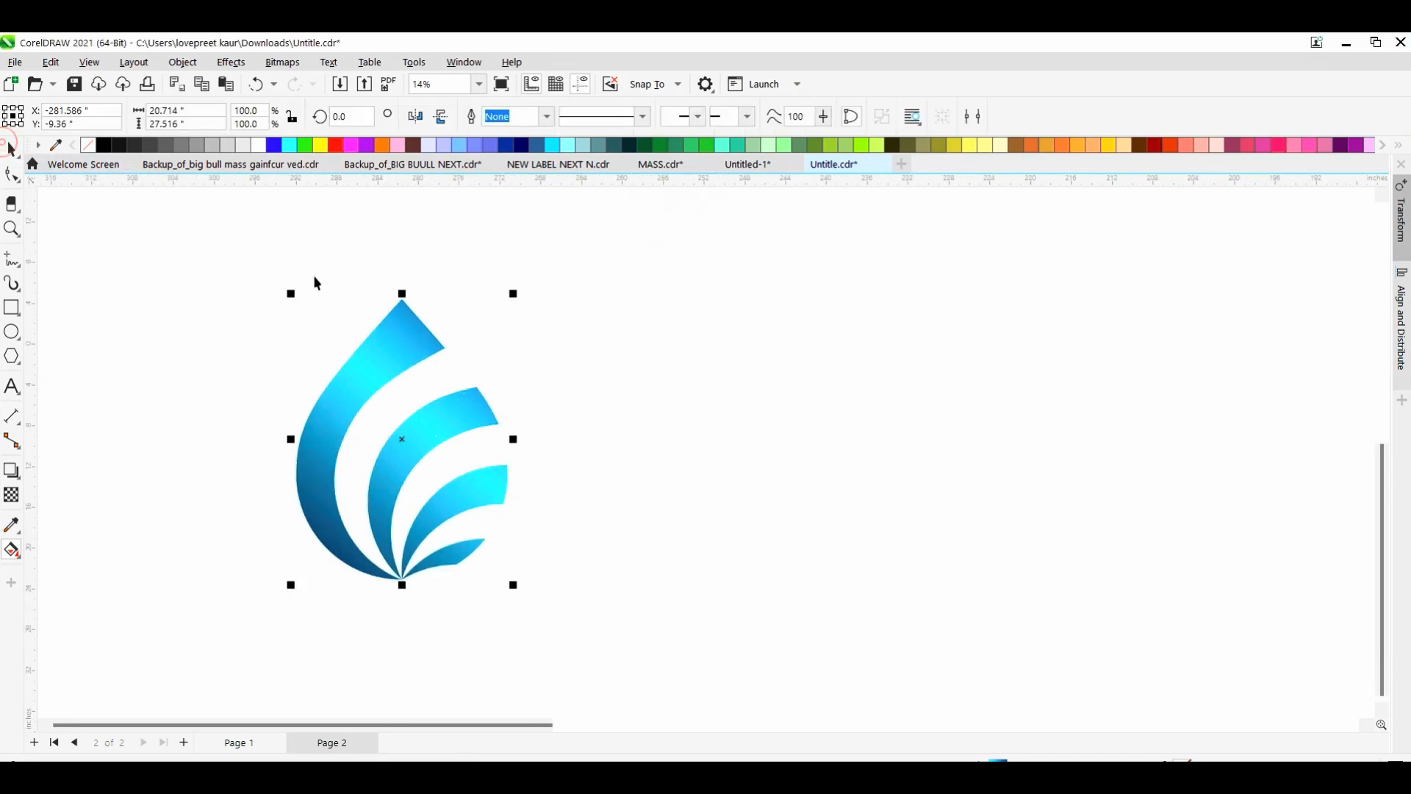
left_click(599, 379)
scroll(618, 416, "down", 1)
left_click_drag(598, 548, 599, 550)
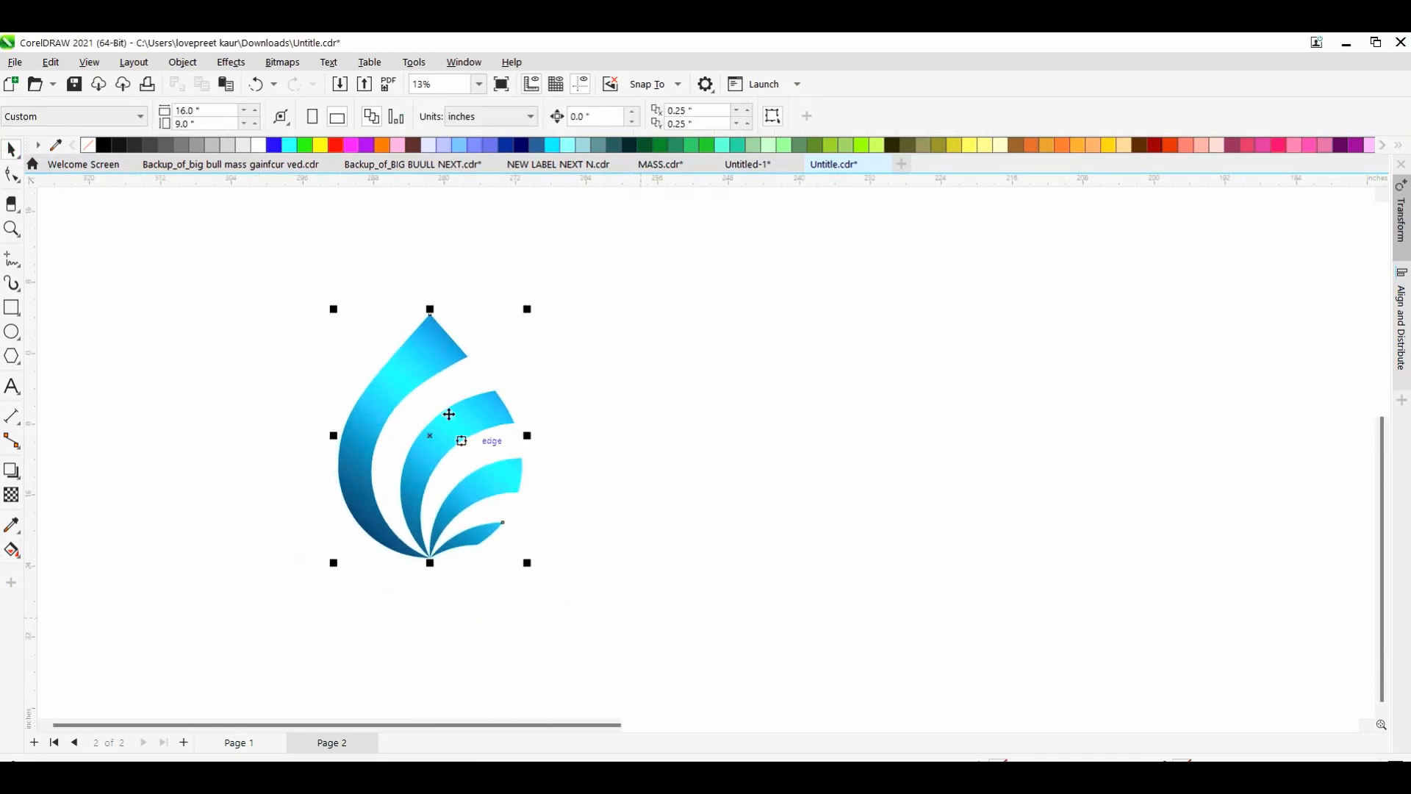
left_click(470, 381)
scroll(441, 410, "down", 2)
left_click_drag(441, 410, 441, 491)
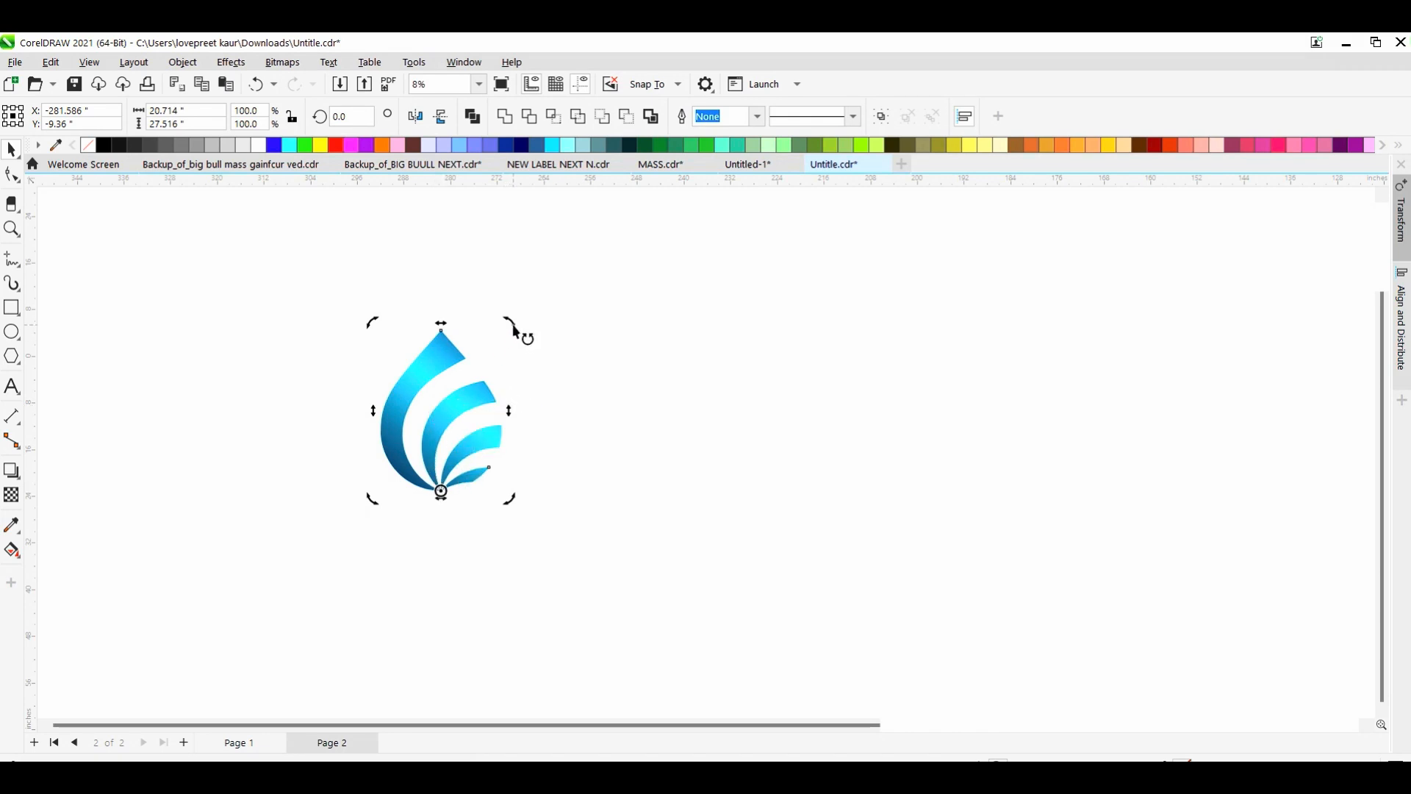
- Make a copy of the teardrop rotated about 180° around its bottom tip
left_click_drag(513, 329, 375, 654)
right_click(374, 653)
left_click(610, 403)
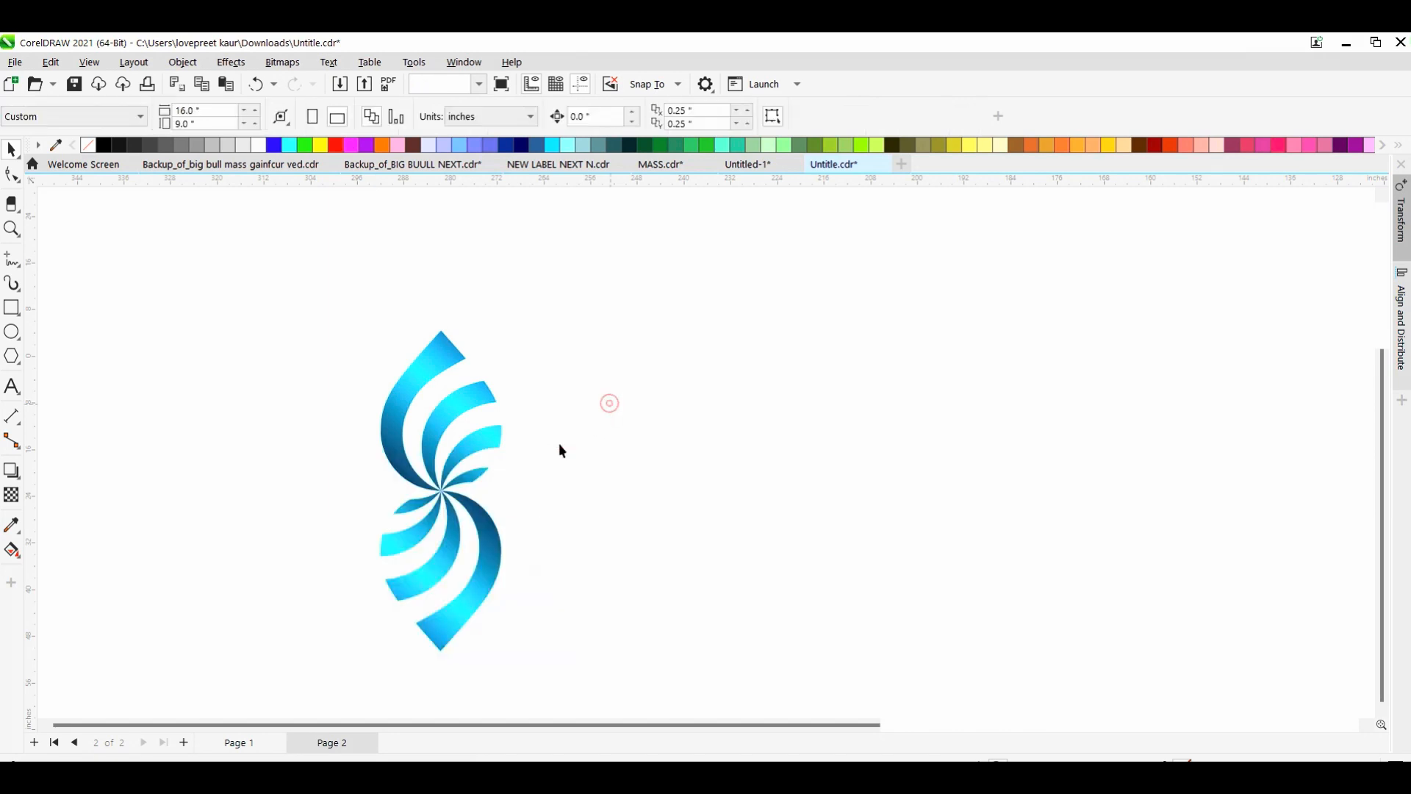
scroll(432, 595, "up", 2)
scroll(432, 603, "down", 1)
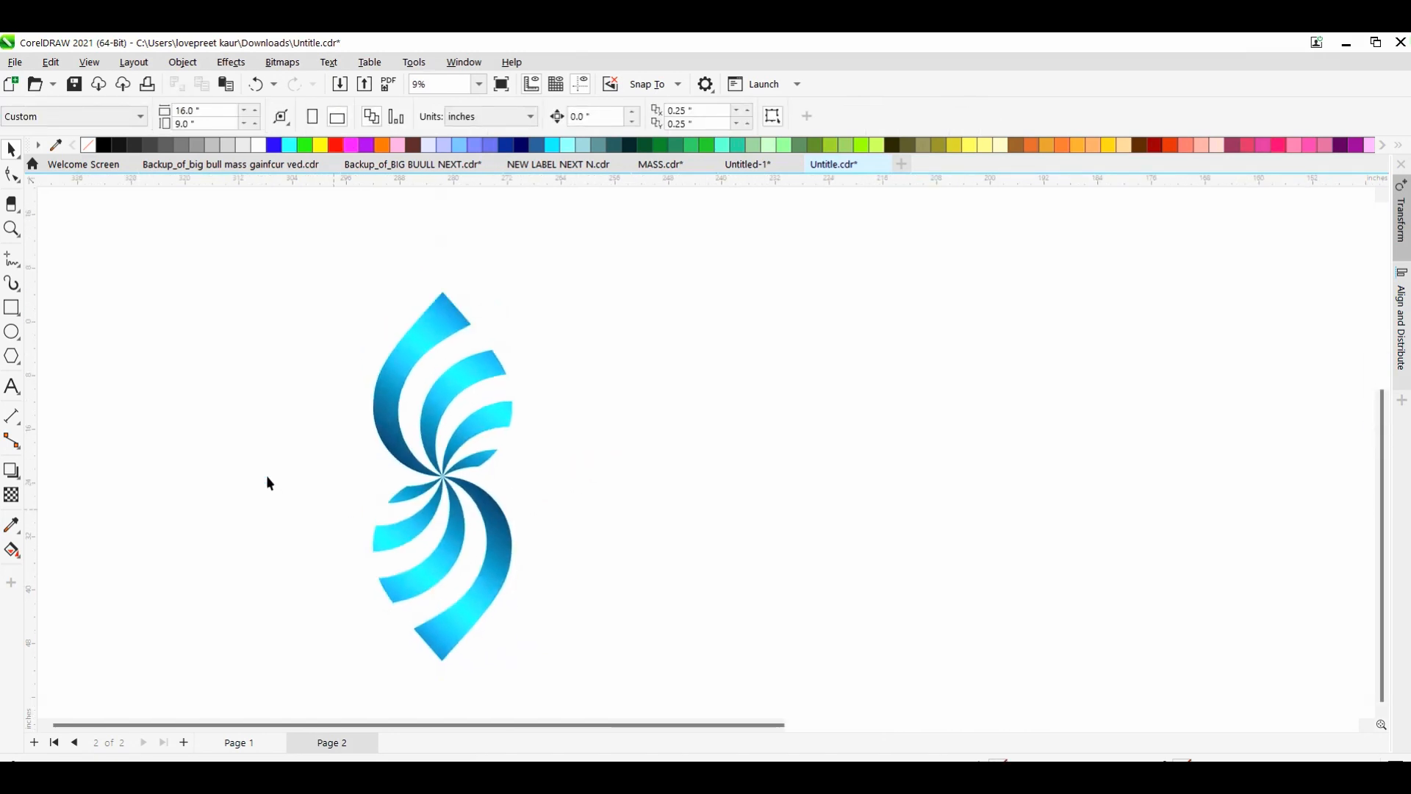
- Draw a rectangle about 90.5 by 77 inches around the two teardrops and fill it with black
left_click(11, 308)
left_click_drag(118, 214, 730, 695)
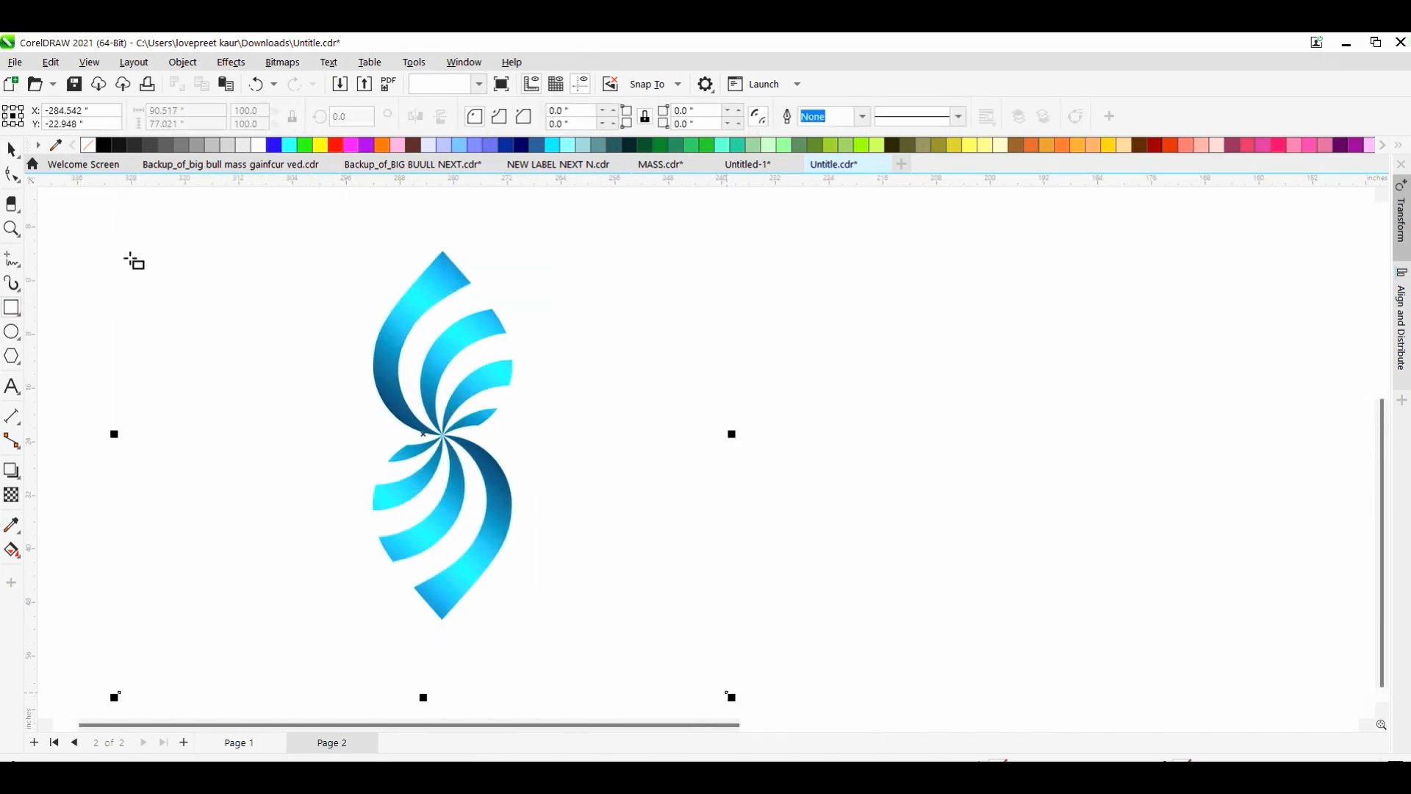
left_click(104, 145)
scroll(302, 393, "down", 1)
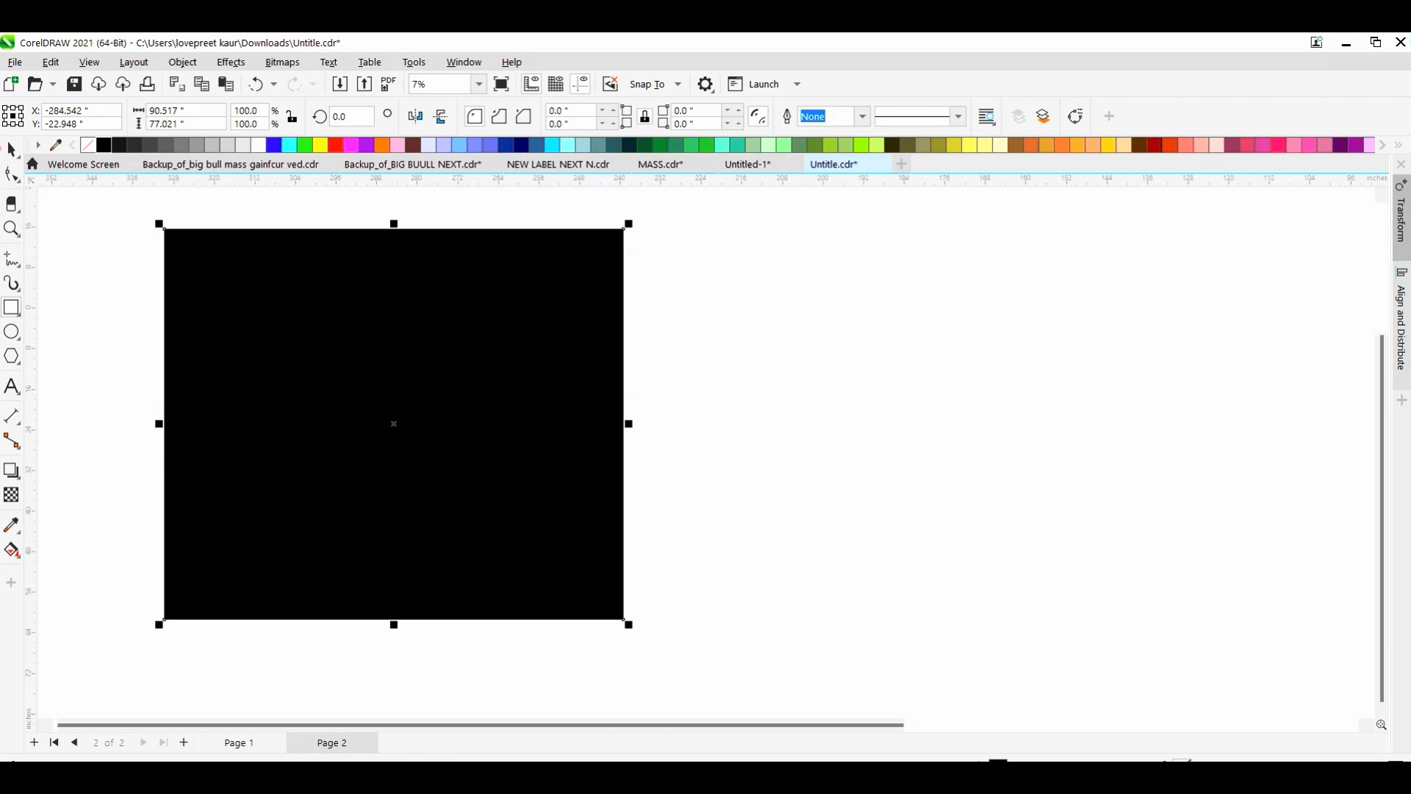
- Select both striped teardrops and bring them in front of the black rectangle
left_click(10, 151)
left_click_drag(103, 262, 725, 606)
left_click(762, 434)
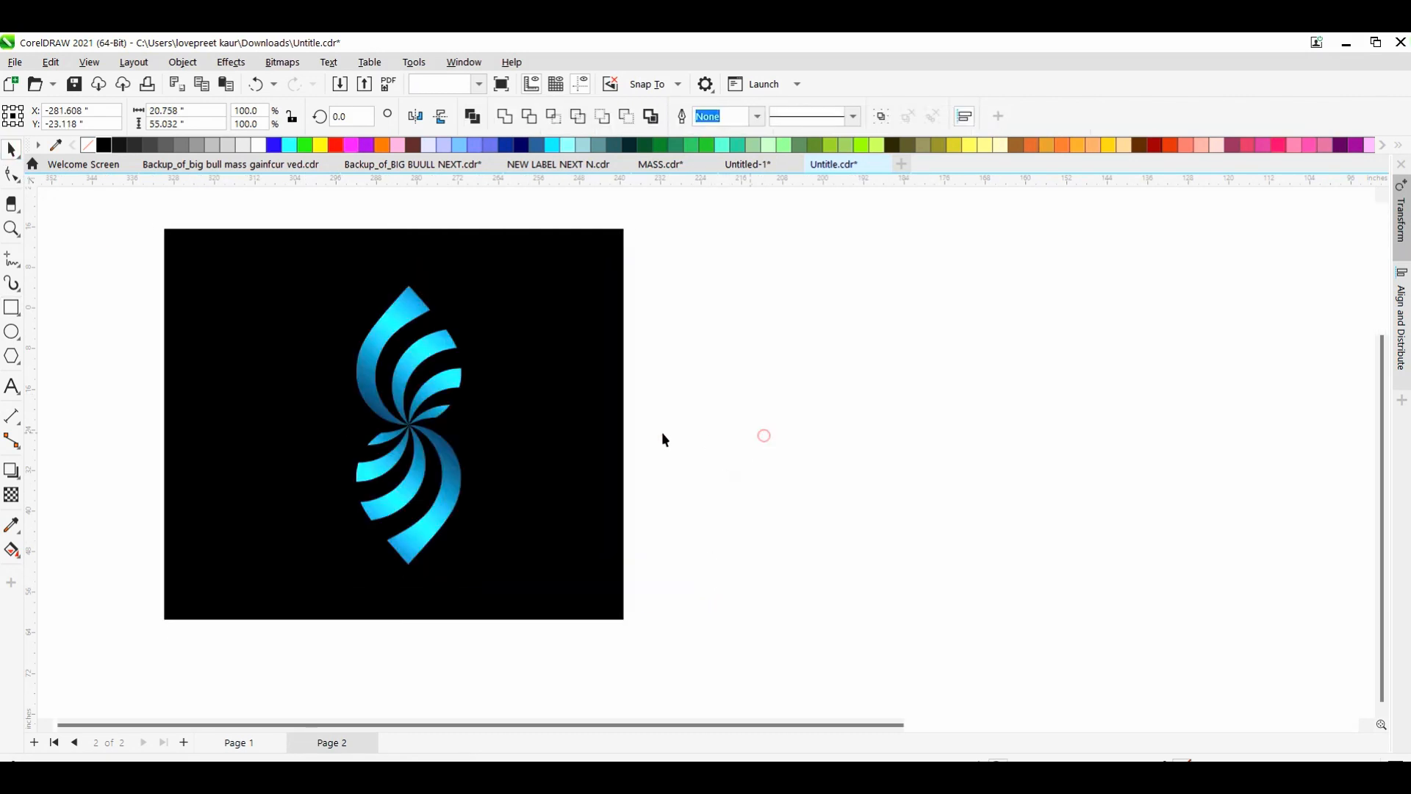
- Apply a linear transparency to the lower teardrop copy, fading downward from the point where the two teardrops meet
scroll(395, 497, "up", 2)
left_click(493, 452)
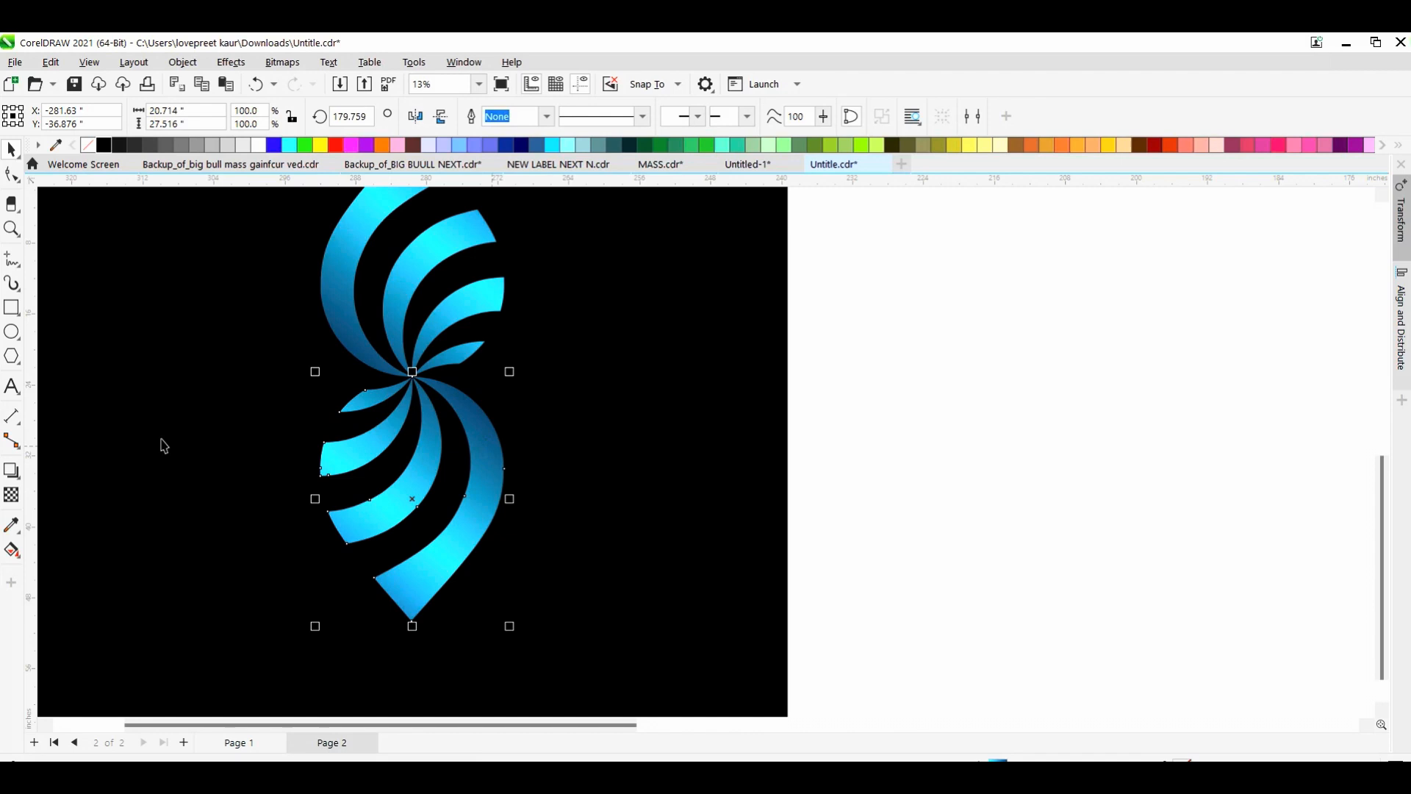
left_click(12, 496)
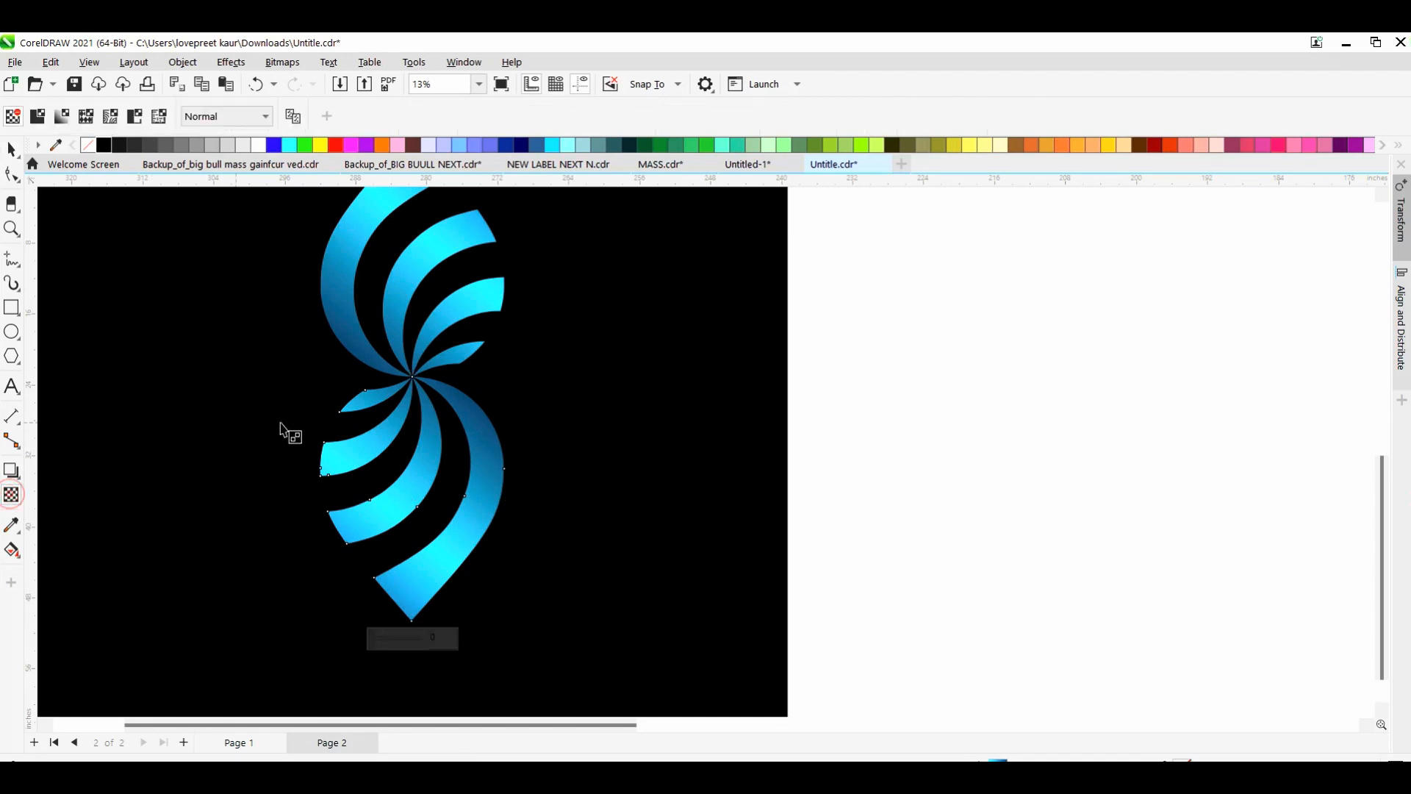
left_click_drag(424, 451, 433, 580)
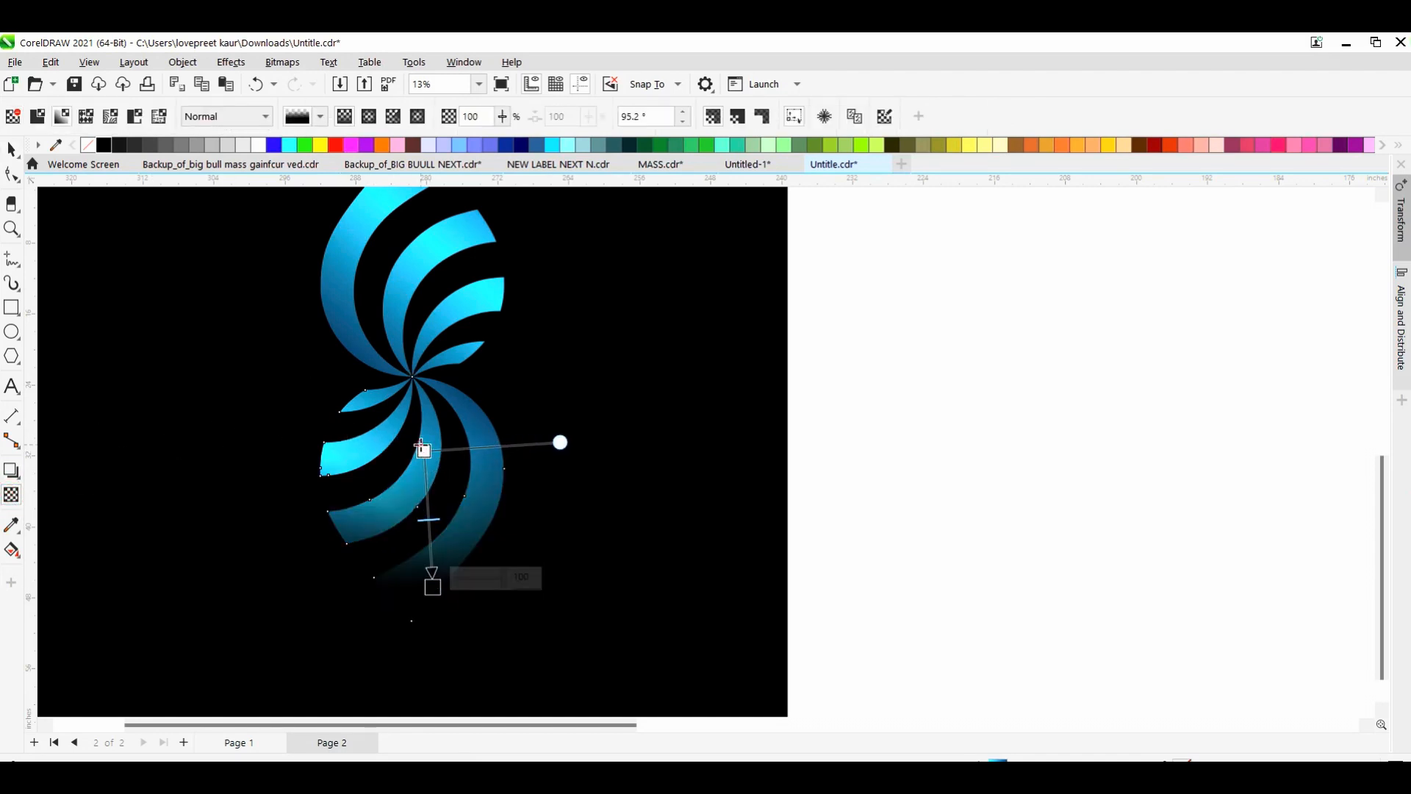
left_click_drag(424, 450, 423, 387)
left_click_drag(435, 588, 408, 523)
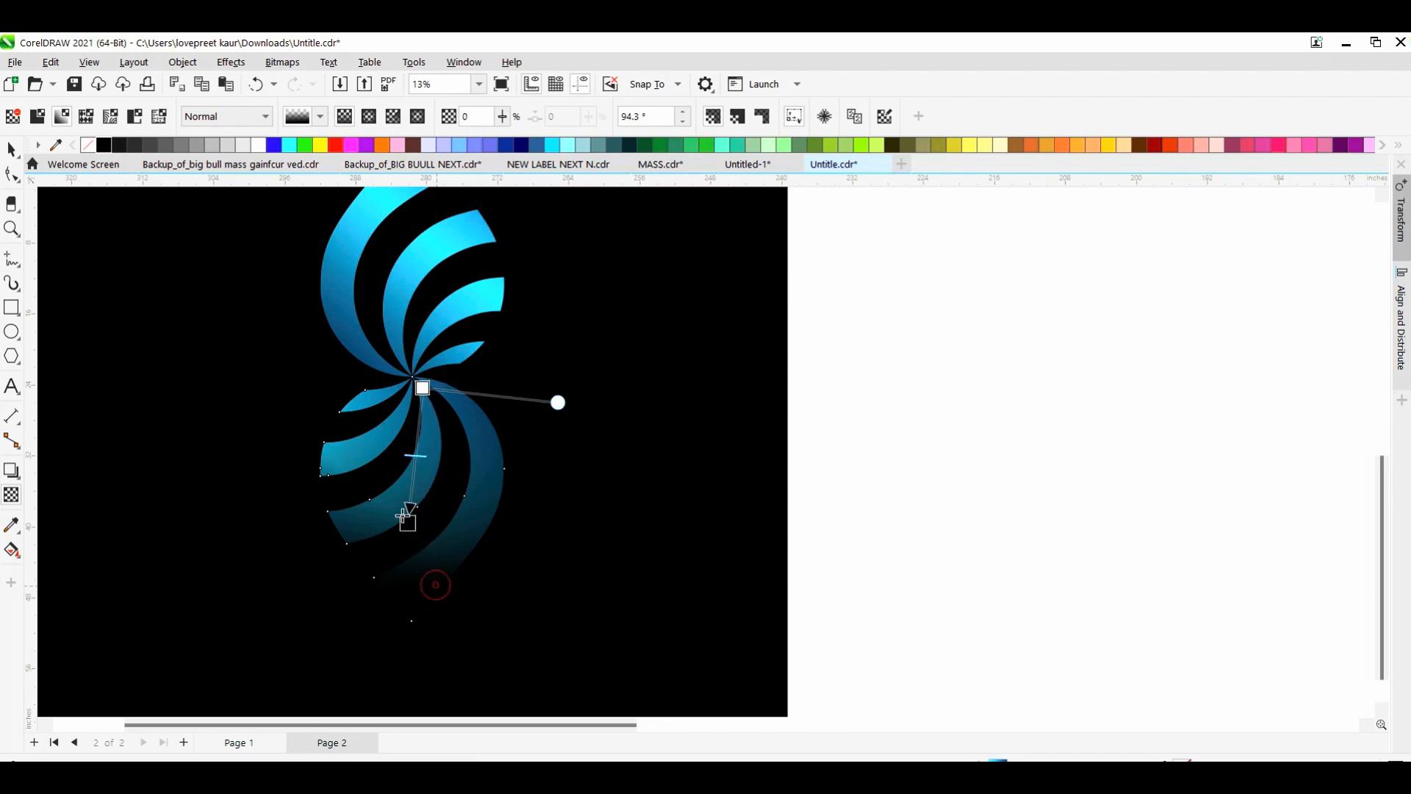
left_click_drag(422, 388, 406, 384)
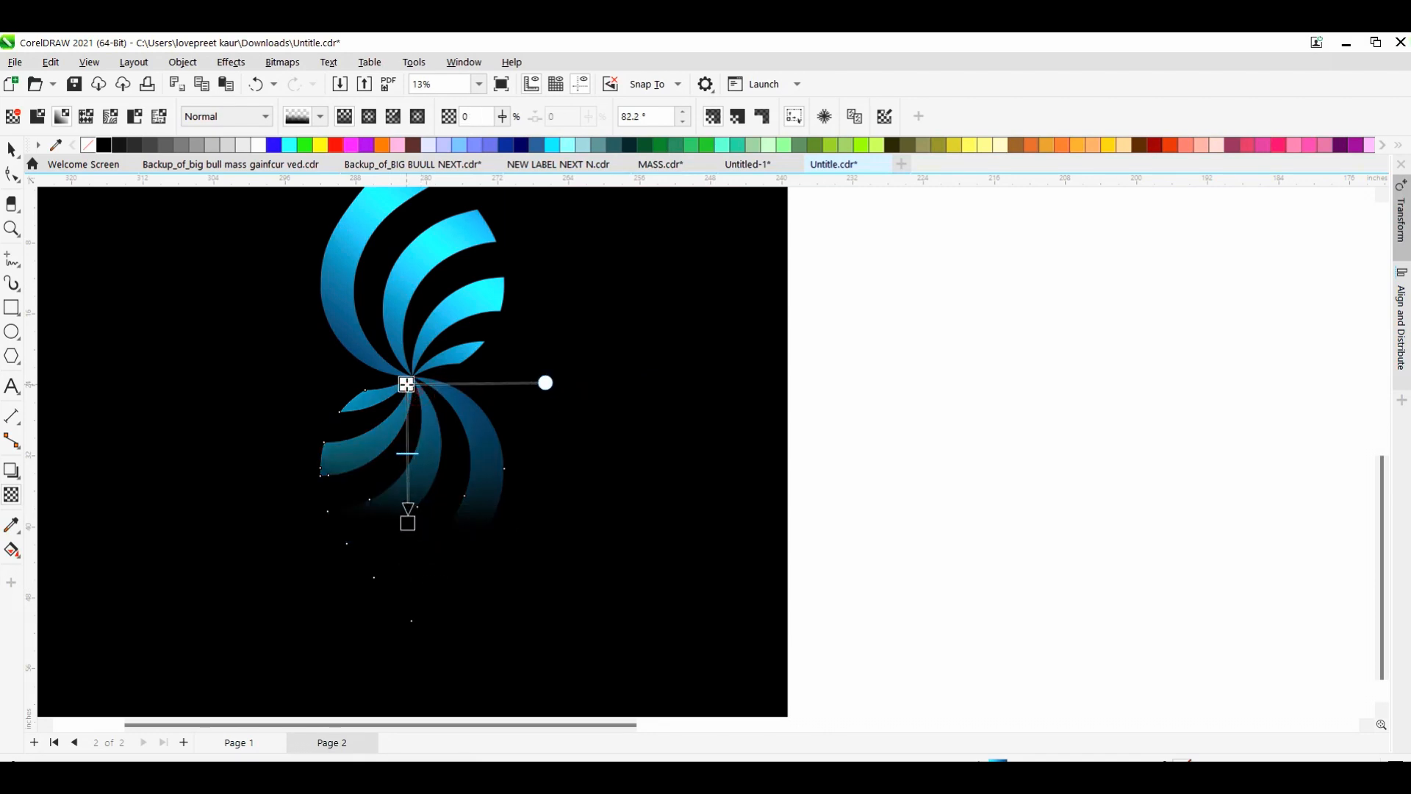
- Set the fade's end transparency to 100 and shorten the fade, starting it just above the teardrops' meeting point
left_click(408, 524)
left_click(441, 512)
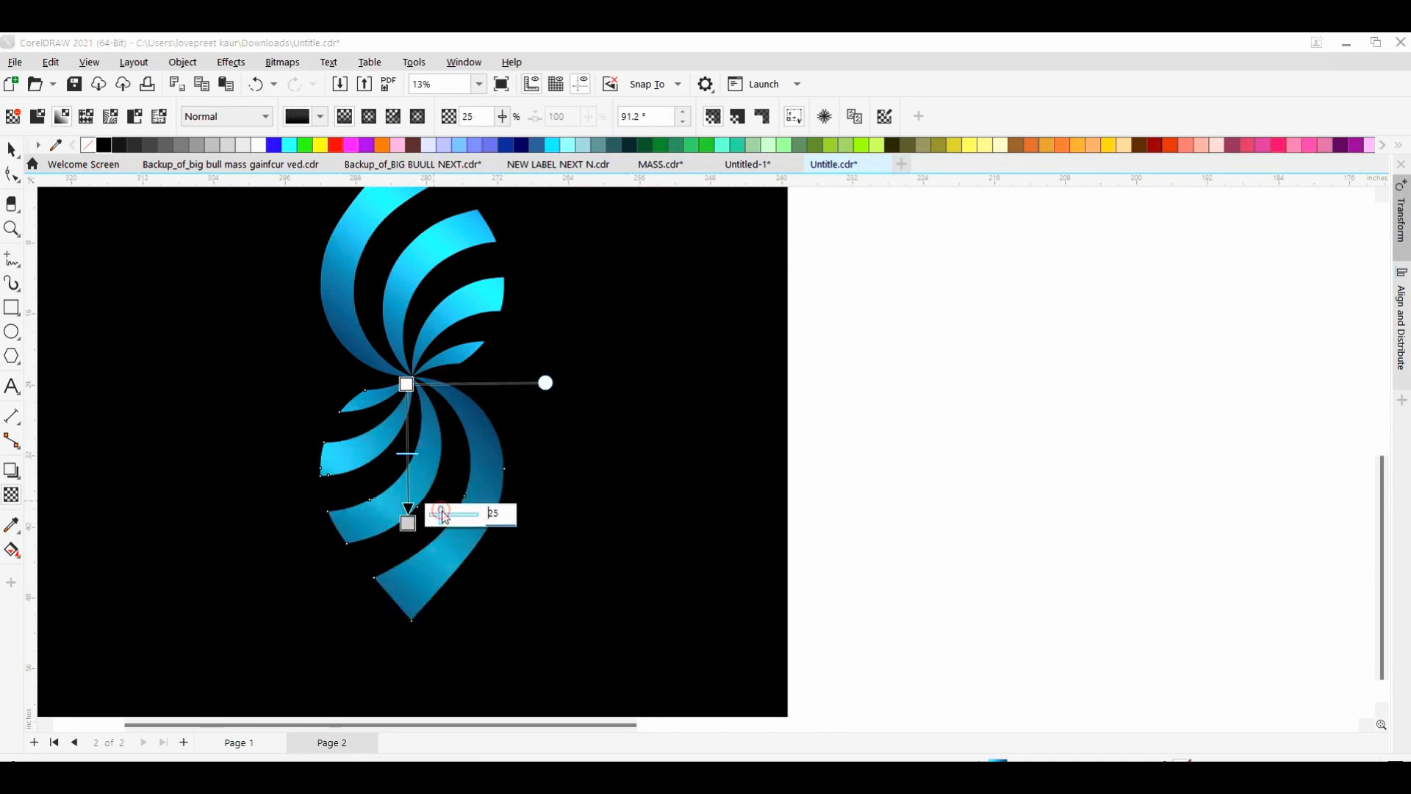
left_click_drag(441, 511, 484, 517)
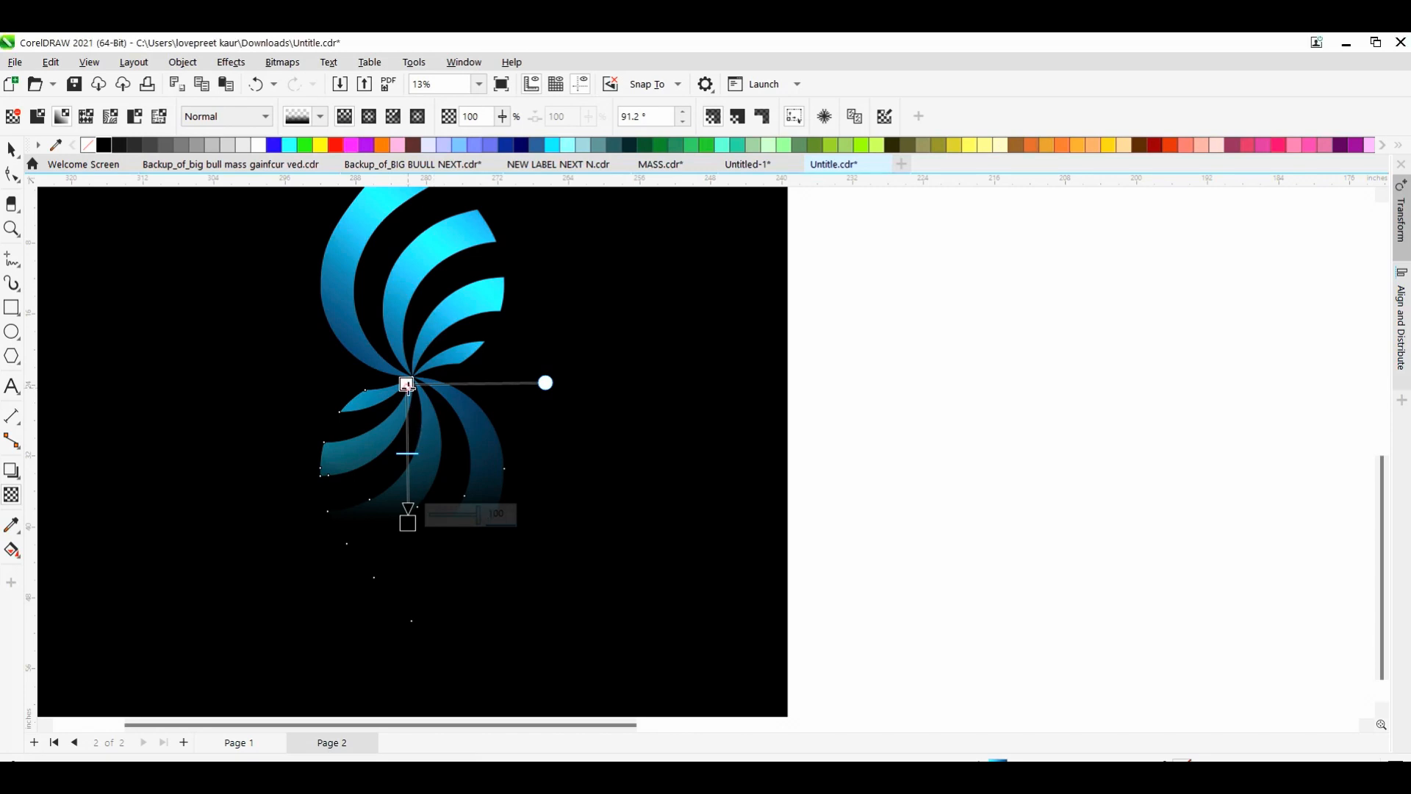
left_click_drag(407, 384, 411, 368)
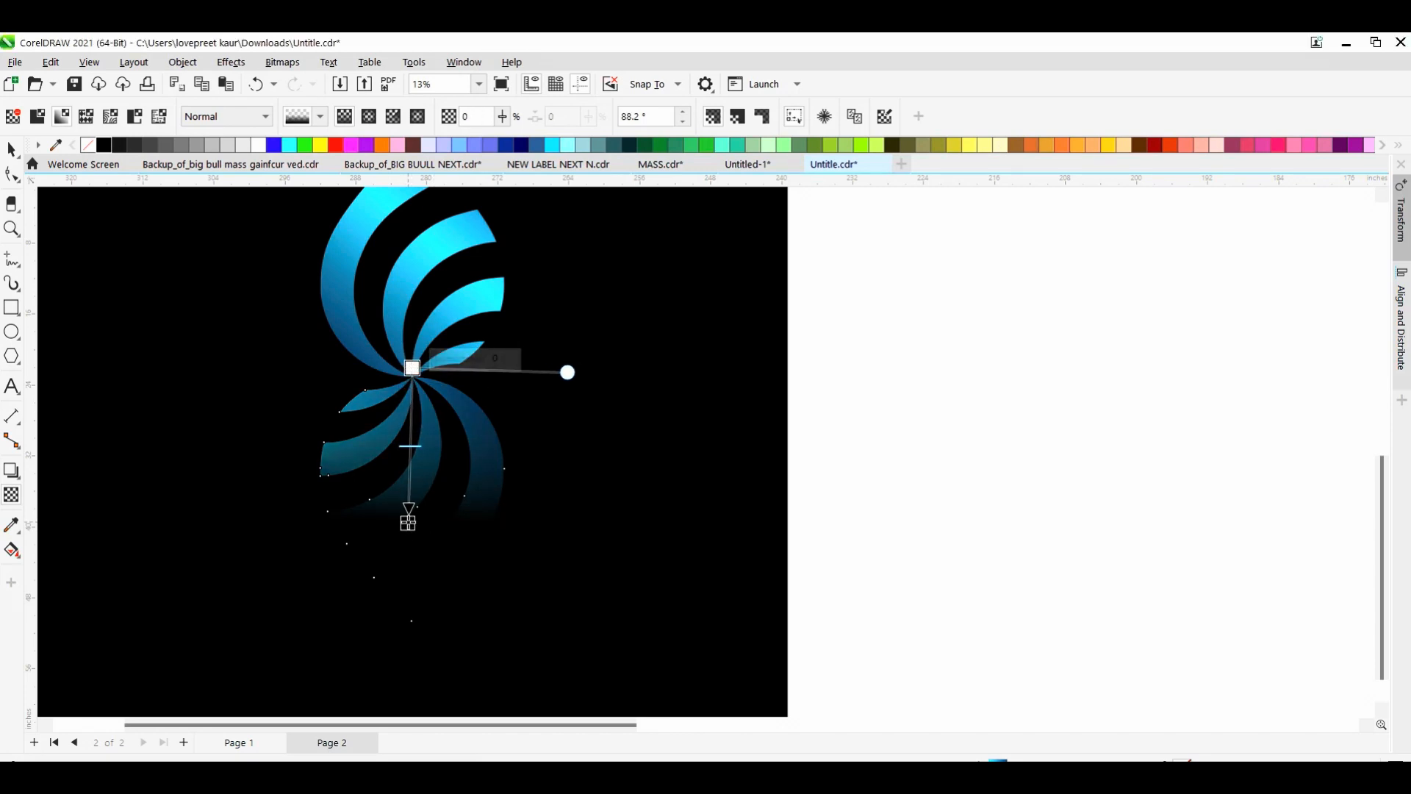
left_click_drag(408, 523, 413, 473)
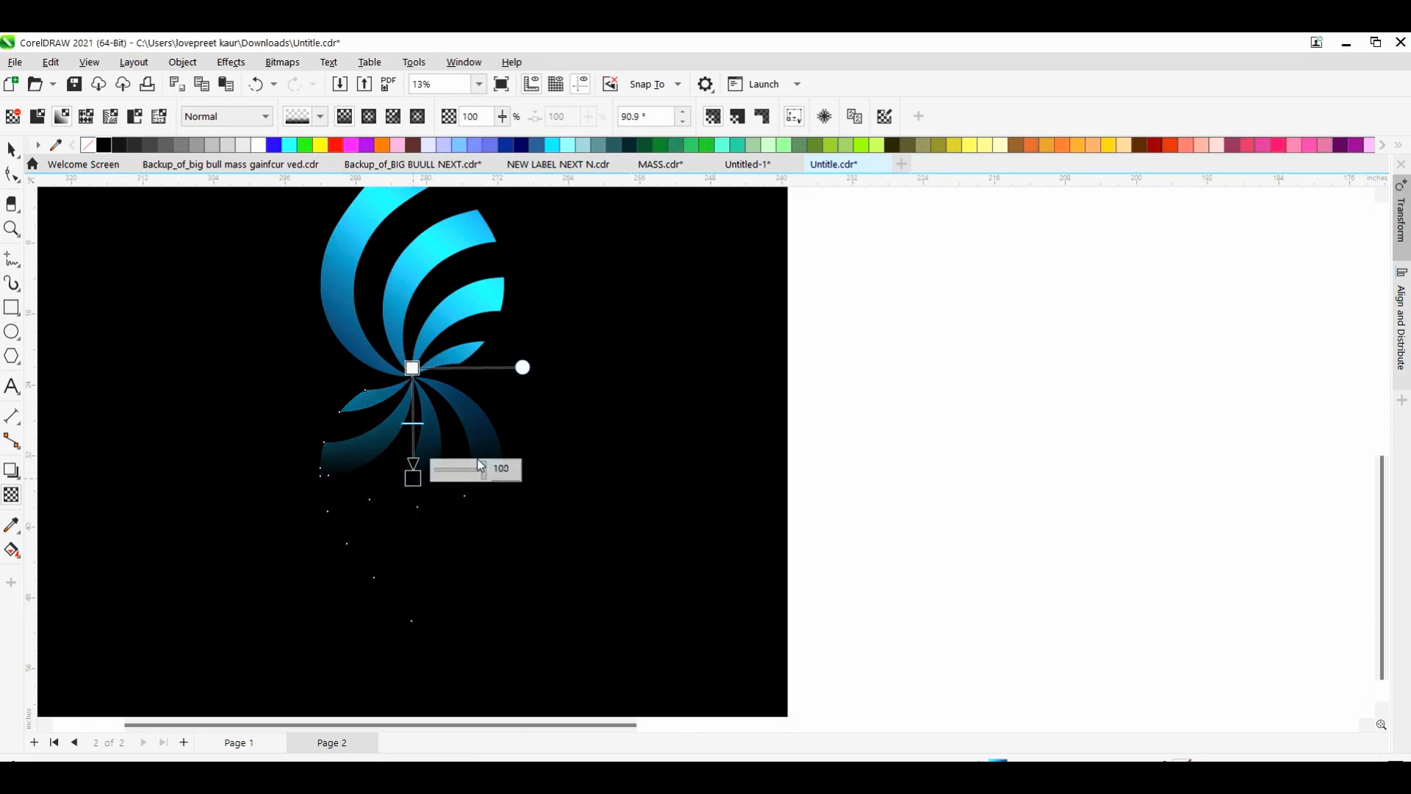
- Enlarge the black background rectangle proportionally around its centre to about 124.7 by 106.1 inches
left_click(612, 424)
scroll(466, 517, "down", 2)
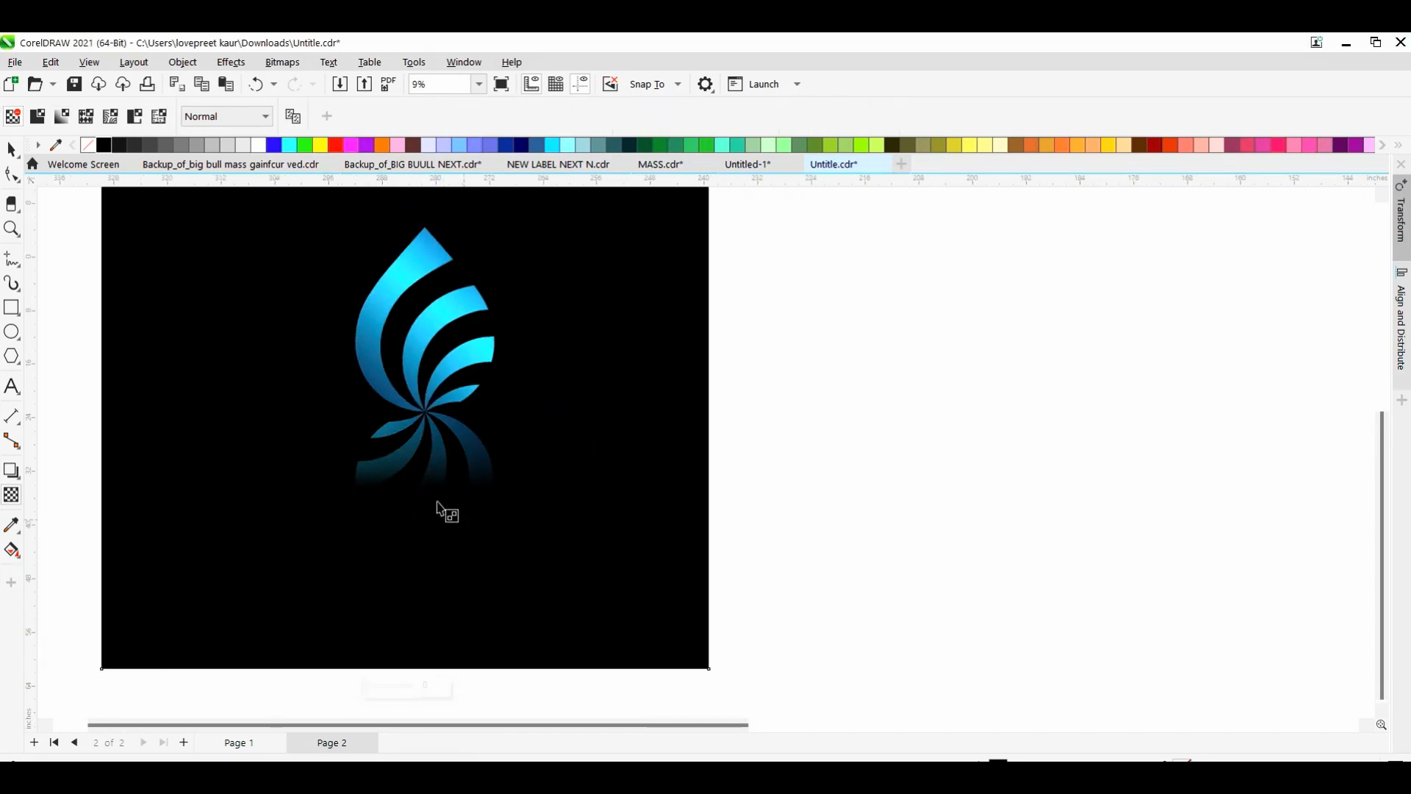
left_click(15, 154)
left_click(457, 551)
scroll(456, 551, "down", 1)
left_click(441, 312)
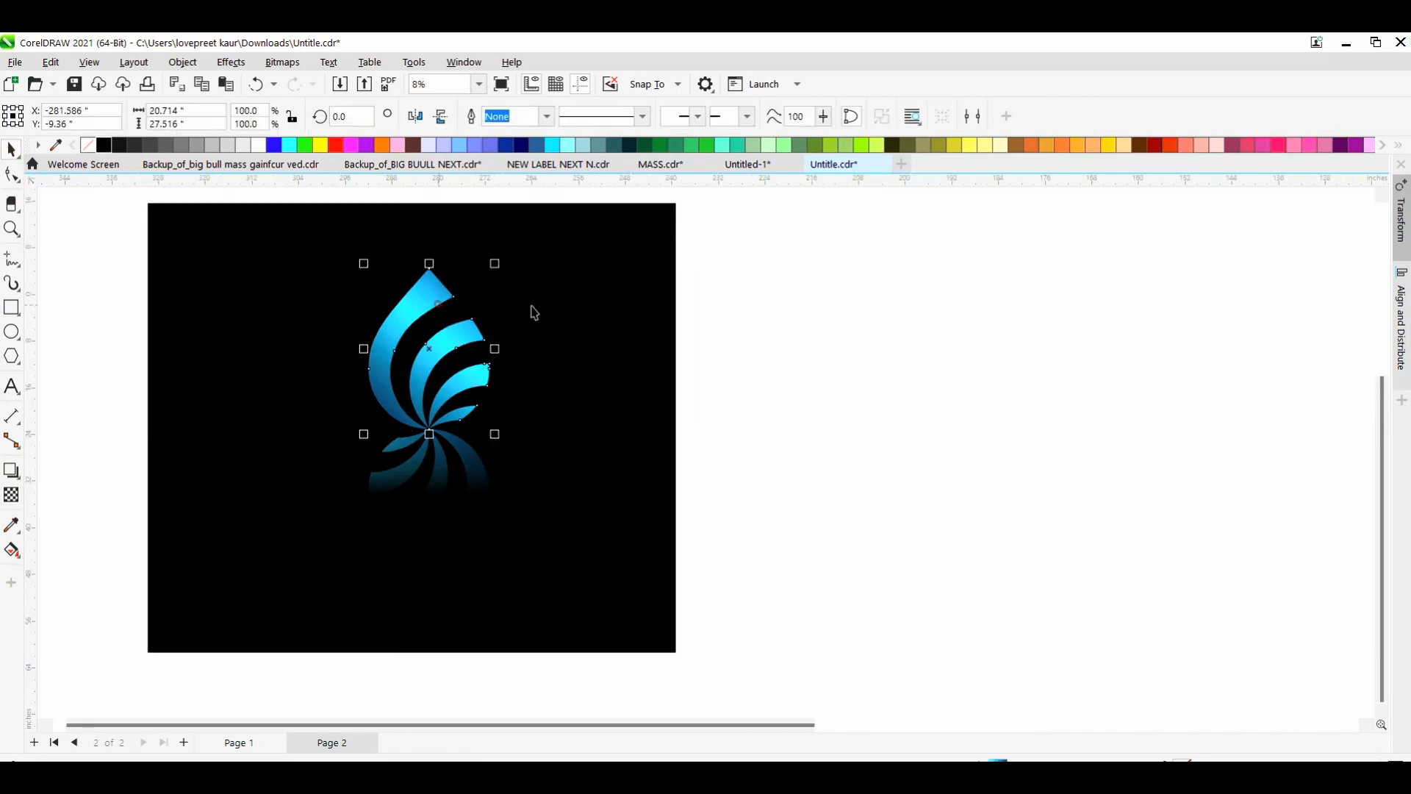
left_click(561, 309)
scroll(588, 338, "up", 1)
scroll(647, 389, "down", 1)
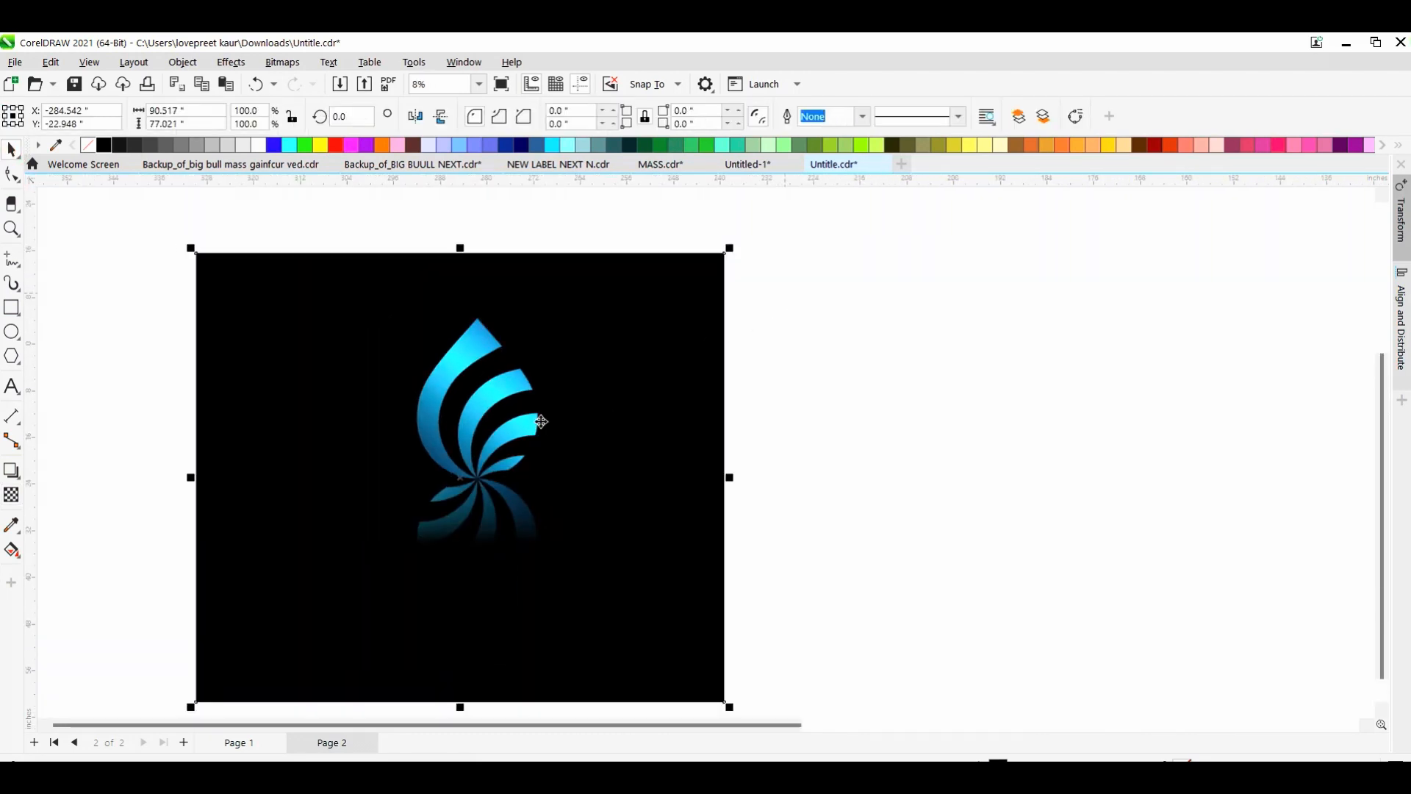
scroll(542, 419, "up", 1)
scroll(809, 346, "down", 1)
left_click(776, 334)
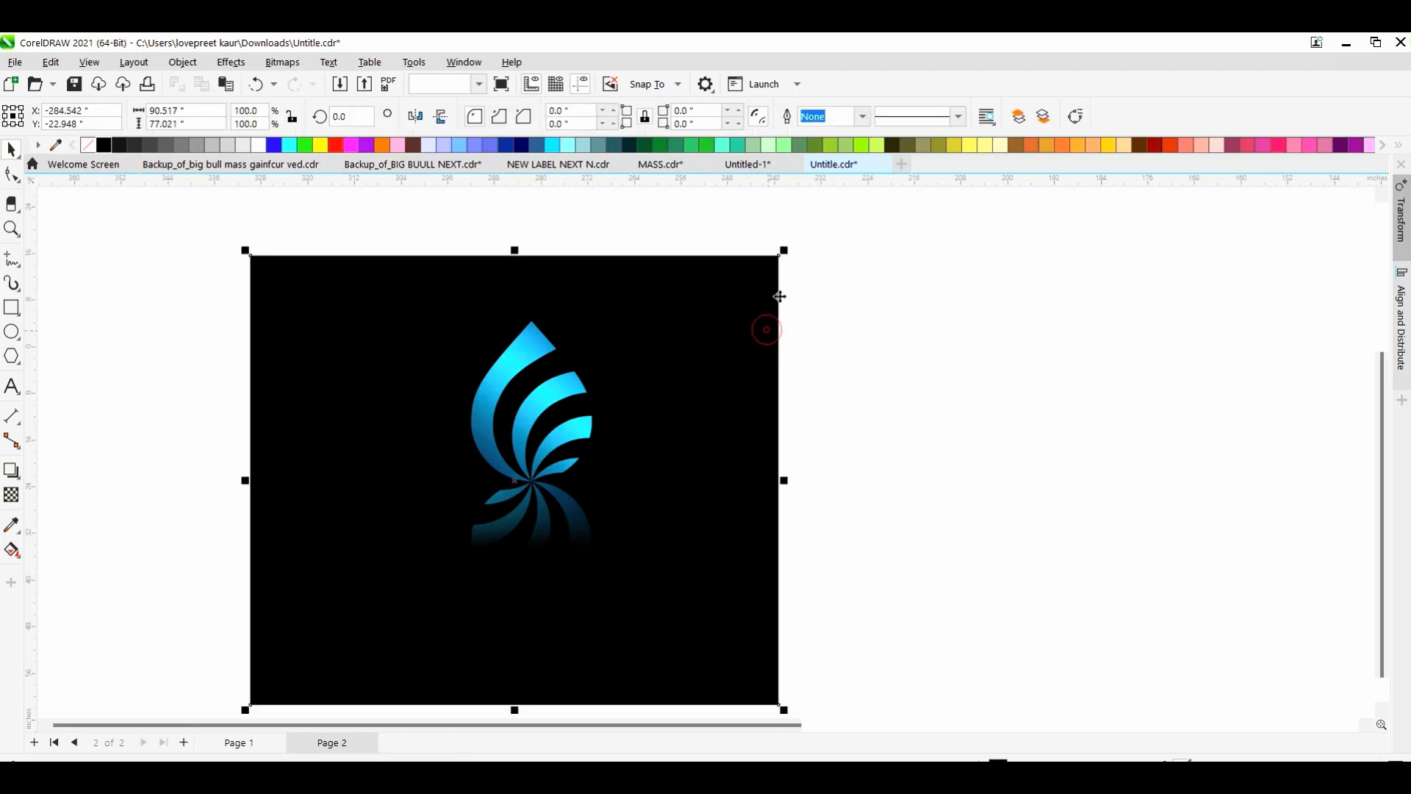
left_click_drag(783, 253, 876, 200)
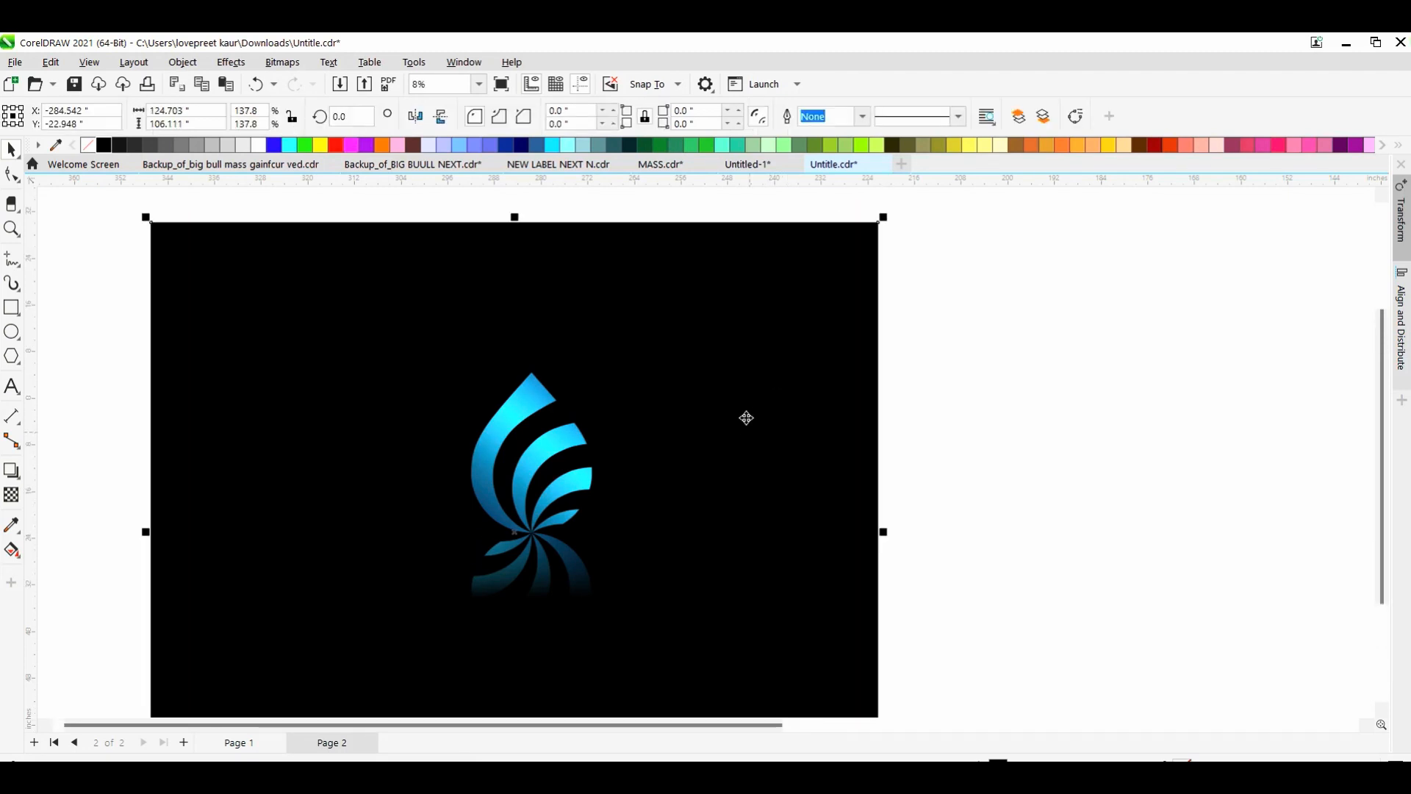
- Select the striped teardrop and its faded reflection together and enlarge them proportionally around their centre by about a third
scroll(747, 416, "up", 2)
scroll(1004, 383, "down", 1)
left_click_drag(1080, 233, 499, 588)
left_click(684, 488)
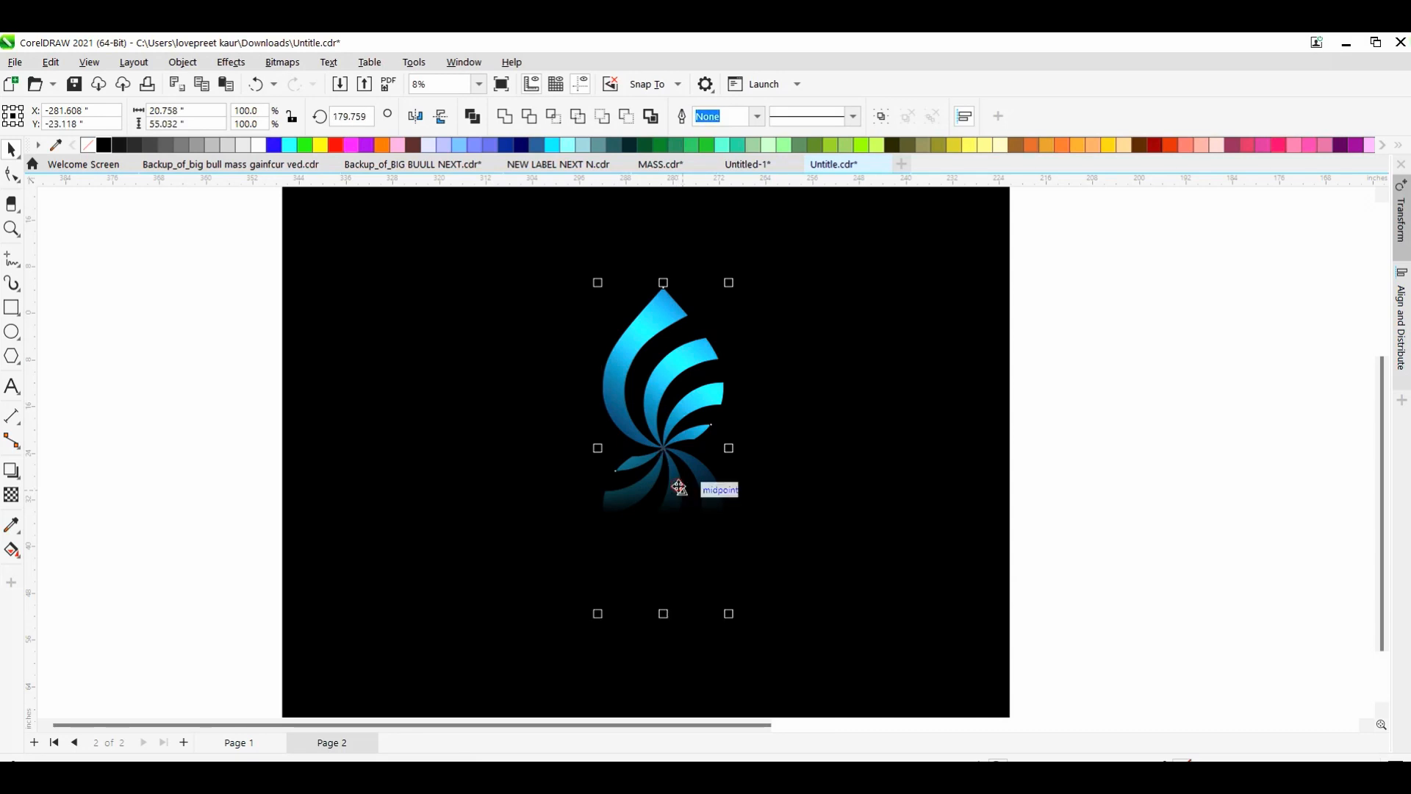
left_click_drag(750, 636, 788, 674)
scroll(782, 526, "down", 1)
left_click(860, 483)
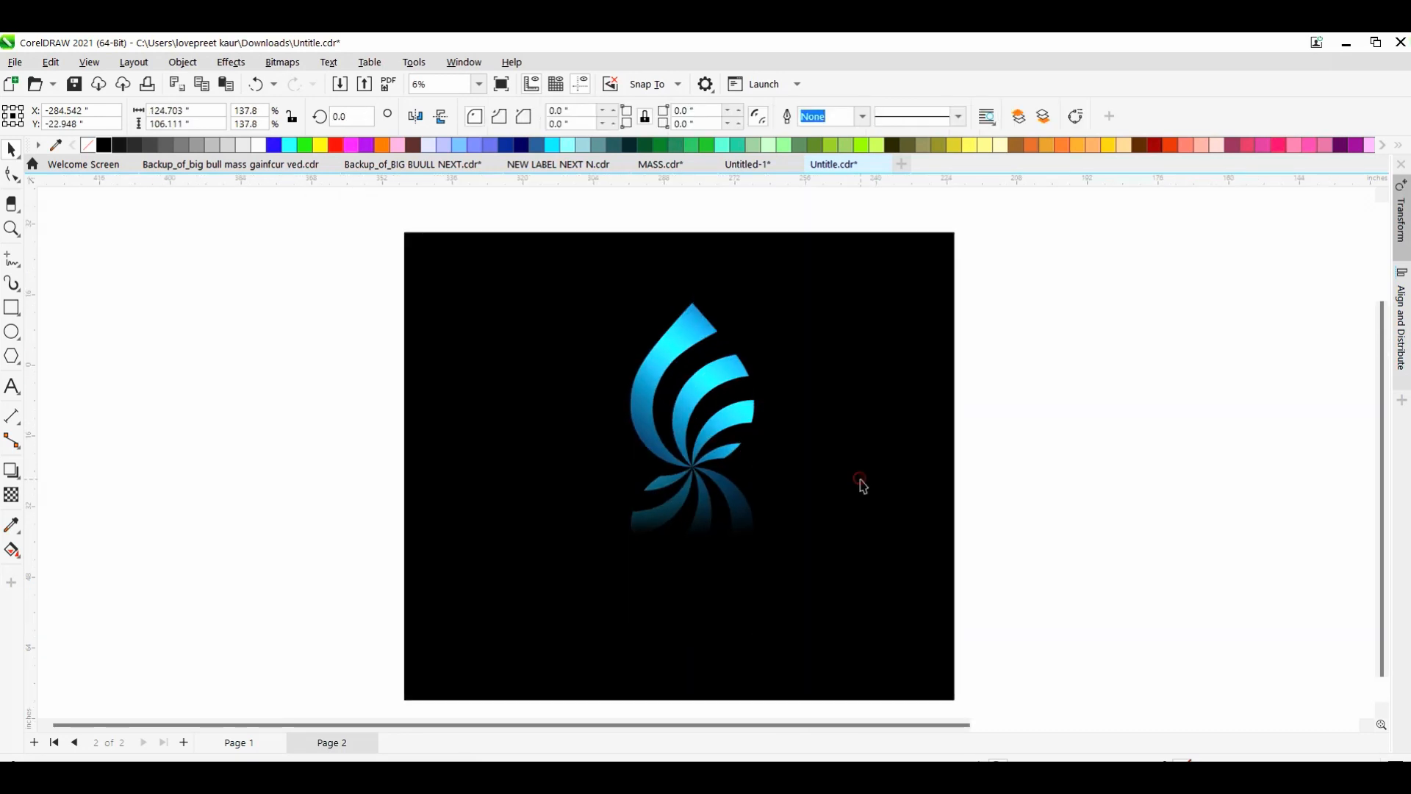